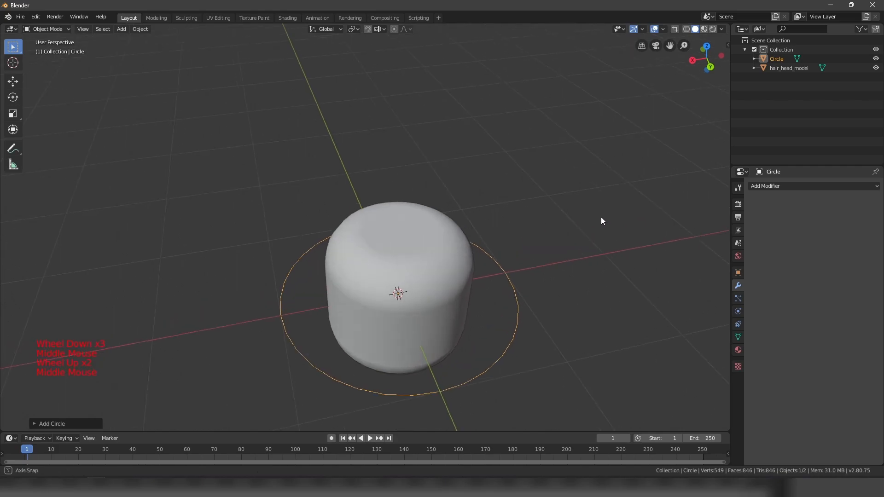
Step: Scale the circle down towards the head's width and shift it along the Y axis to centre it
key(s)
click(513, 253)
middle_drag(514, 255, 562, 186)
scroll(539, 188, up, 1)
key(g)
key(x)
key(y)
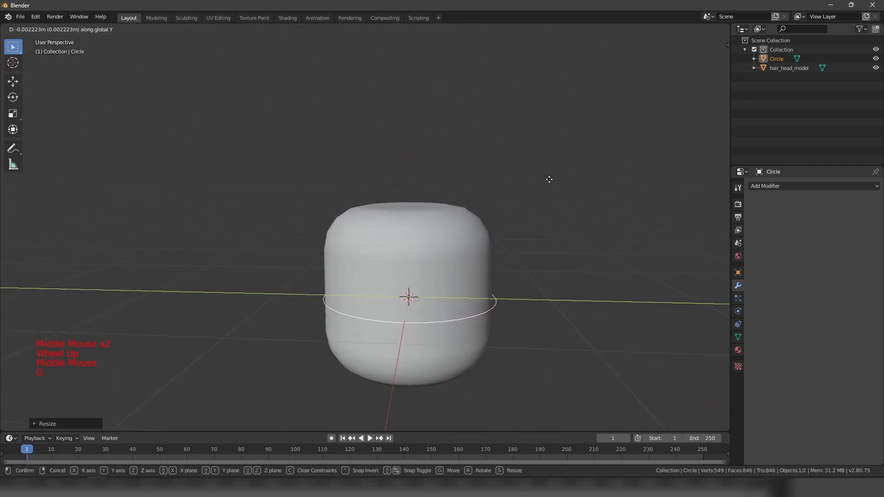
click(553, 184)
Step: Refine the circle's scale and its Y position so it fits closely around the head
key(s)
click(552, 186)
middle_drag(552, 186, 554, 191)
key(g)
key(x)
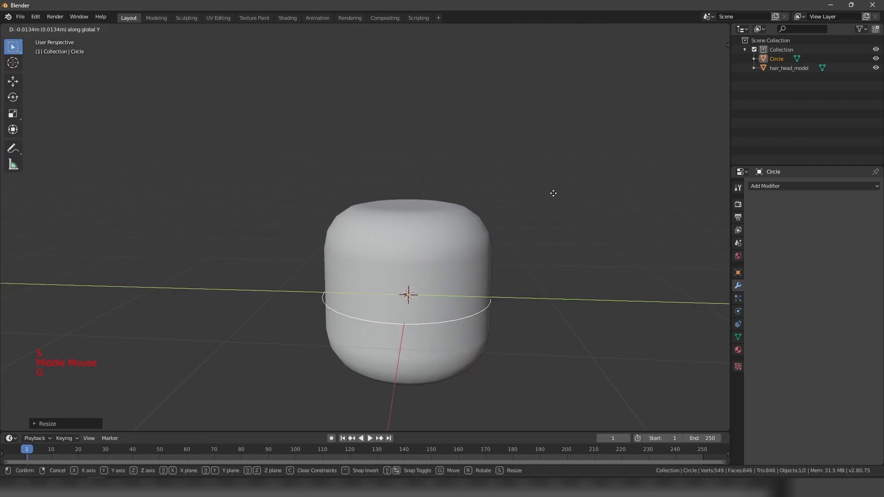
click(554, 197)
mouse_move(554, 197)
middle_down()
mouse_move(539, 197)
mouse_move(563, 194)
mouse_move(534, 183)
middle_up()
key(g)
key(y)
click(564, 201)
Step: Show the scene in wireframe and raise the circle about 0.4 m along Z, to where the head's dome begins
key(z)
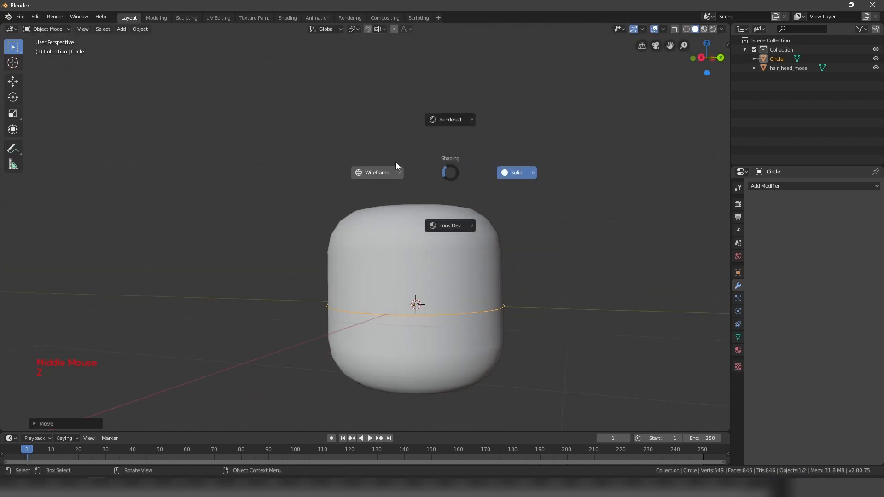
click(386, 161)
middle_drag(387, 162, 499, 270)
key(g)
key(z)
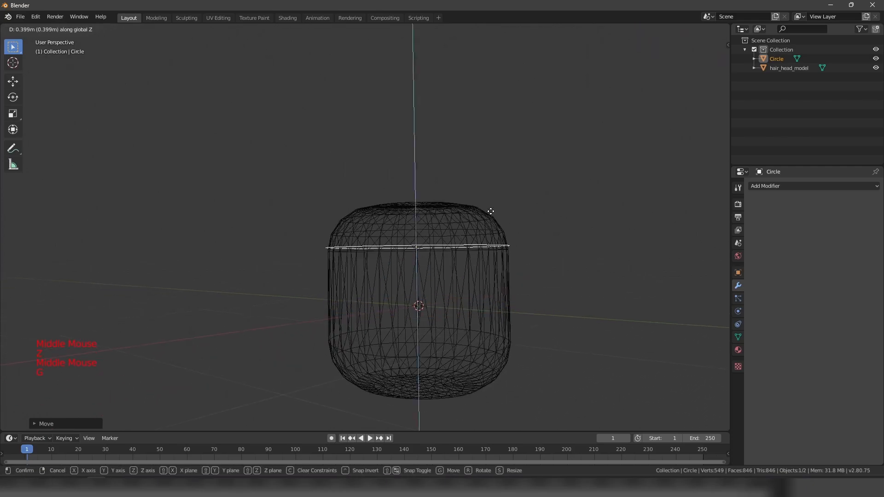
click(491, 216)
Step: In Edit Mode, extrude the circle upward about 0.11 m and scale the new ring inward to follow the dome
key(Tab)
middle_drag(491, 216, 517, 267)
scroll(493, 228, up, 3)
key(e)
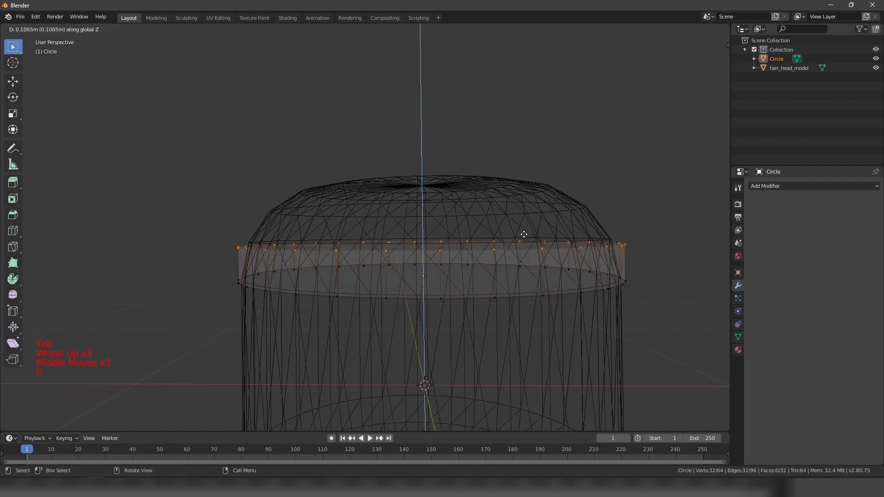
key(s)
click(520, 230)
Step: Extrude a second ring upward about 0.09 m and scale it inward to match the head's curvature
key(e)
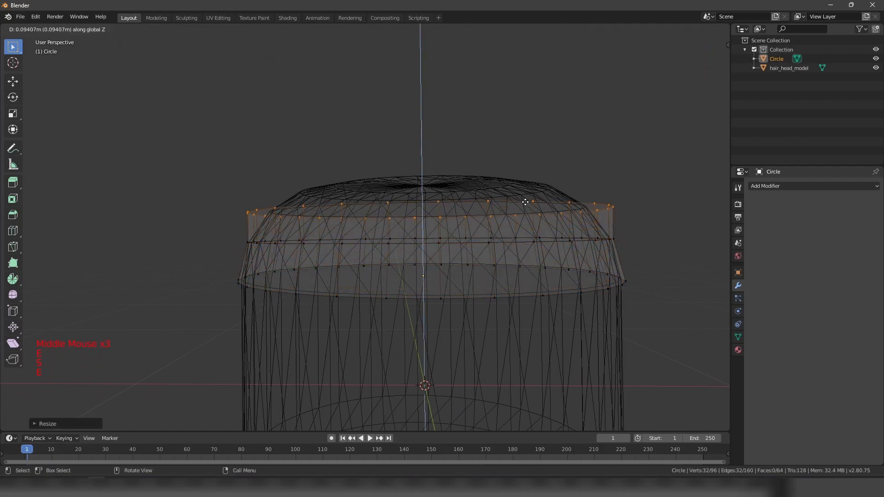
key(s)
click(514, 201)
middle_drag(516, 203, 516, 203)
middle_drag(516, 204, 449, 247)
key(s)
click(511, 210)
Step: Extrude a third ring up towards the top of the head and scale it inward onto the dome
scroll(454, 253, up, 2)
key(e)
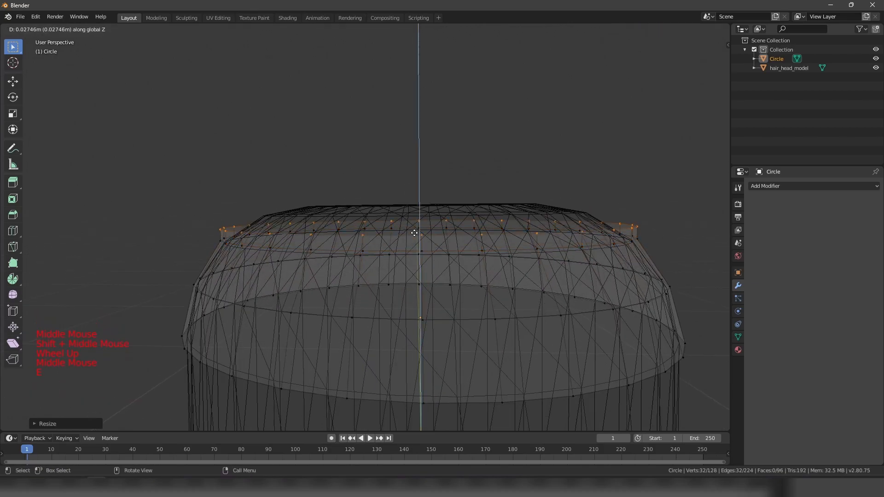
key(s)
key(s)
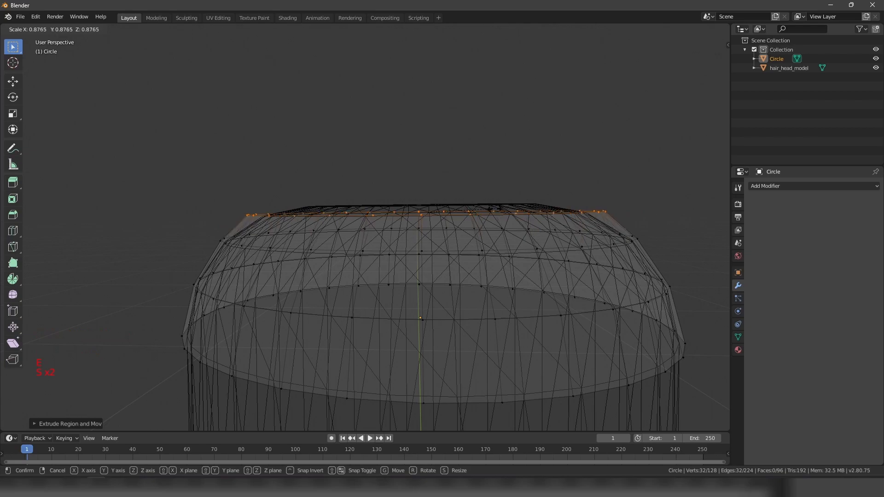
click(489, 209)
Step: Extrude a final ring just above the head's top and scale it to about 0.68
key(e)
click(474, 203)
key(s)
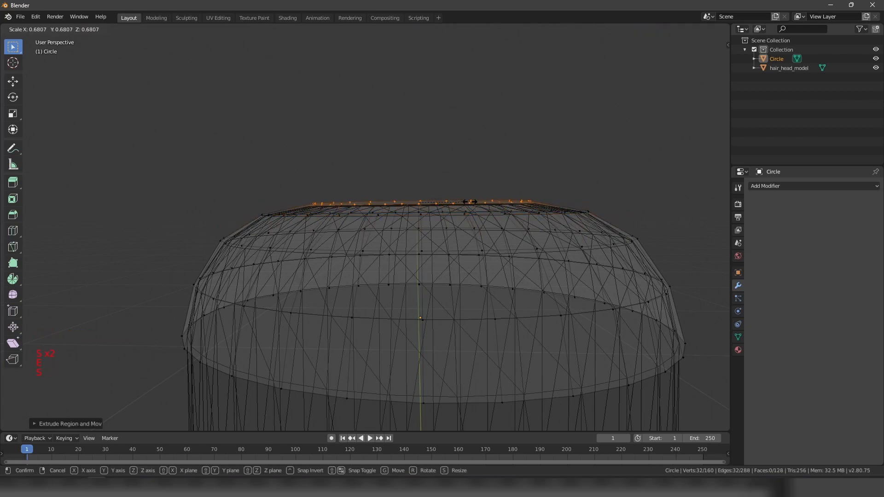
click(469, 202)
Step: Switch to solid shading and clear the selection, with the open hole of the cap seen from above
key(u)
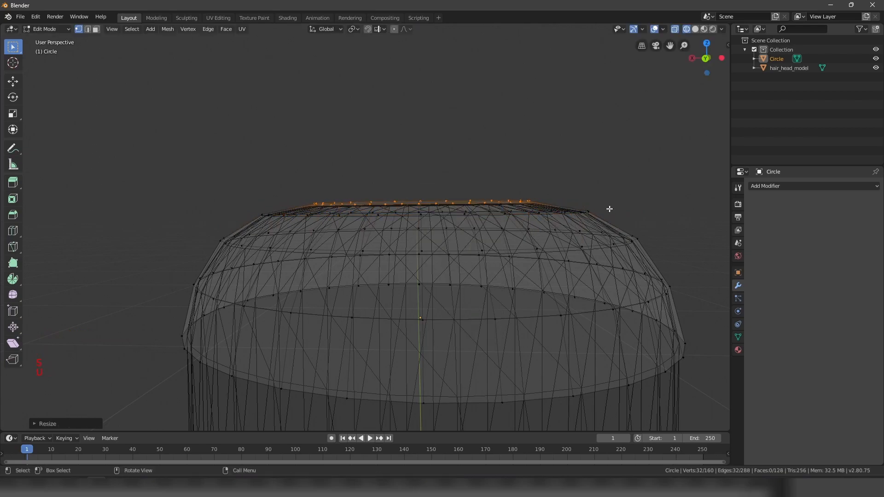
key(z)
key(a)
mouse_move(507, 164)
middle_down()
mouse_move(422, 206)
mouse_move(516, 197)
mouse_move(481, 243)
mouse_move(401, 171)
mouse_move(350, 233)
middle_up()
key(Tab)
key(Tab)
key(a)
key(a)
key(a)
scroll(481, 242, up, 1)
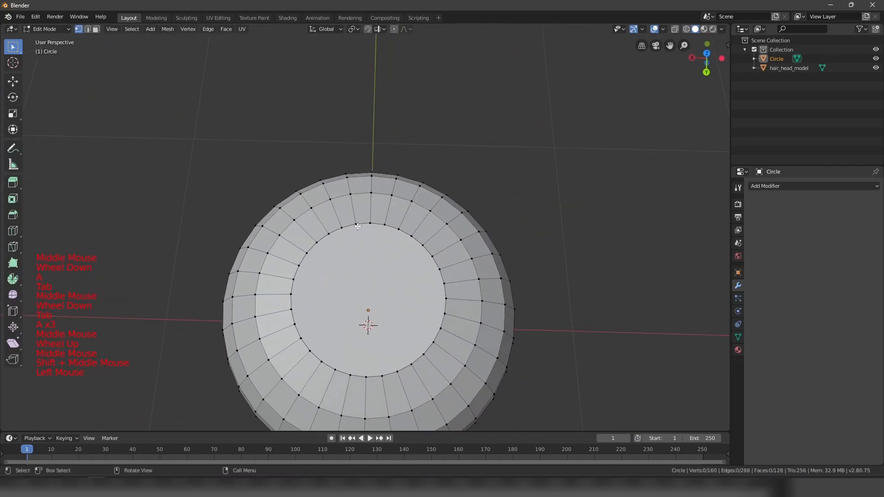
Step: Fill the hole in the cap's top with successive faces starting from one edge, and clear the selection
ctrl+click(387, 225)
key(ctrl+f)
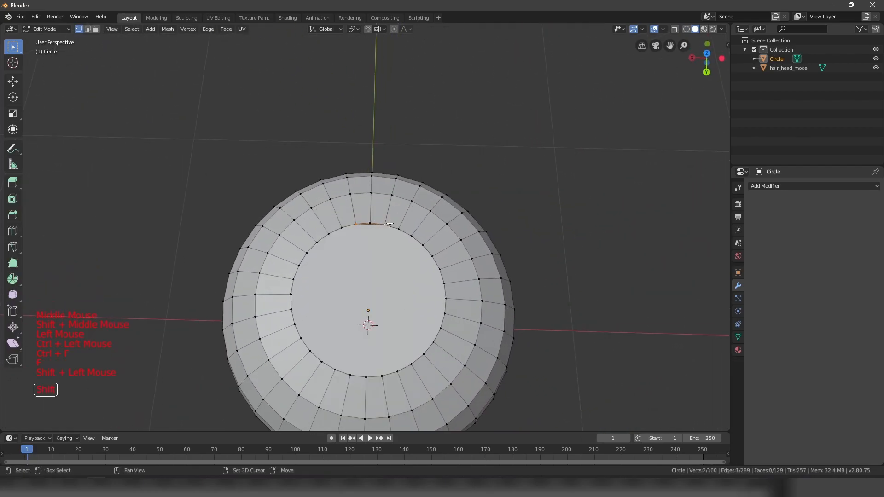
scroll(378, 226, up, 4)
scroll(403, 222, down, 2)
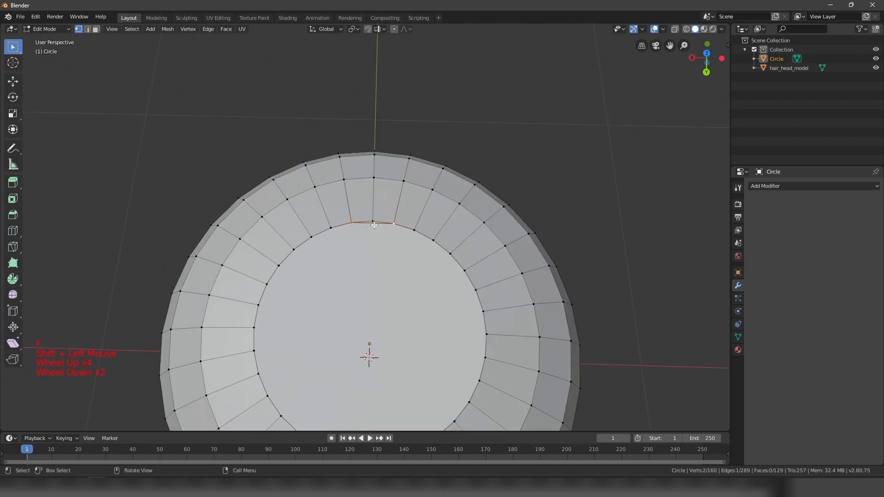
middle_drag(412, 249, 449, 222)
key(f)
key(f)
key(f)
key(f)
key(f)
key(f)
key(f)
key(f)
key(f)
key(f)
key(f)
key(f)
key(f)
key(f)
key(f)
key(f)
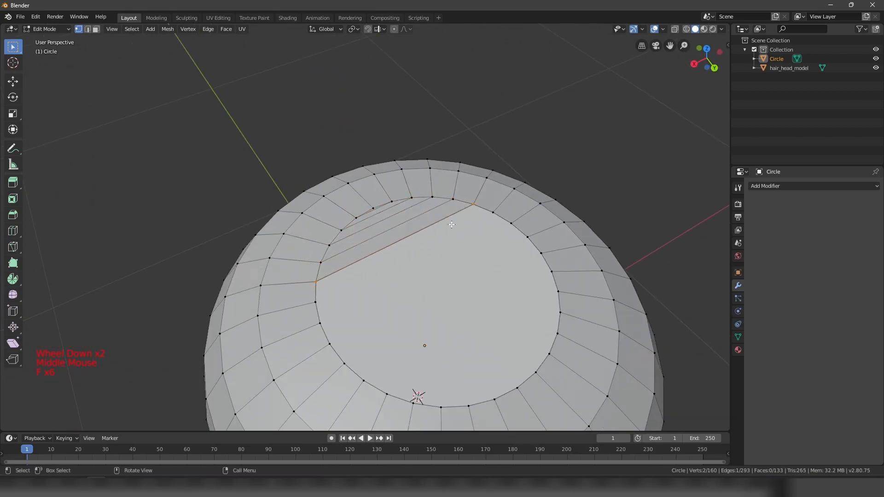
key(f)
key(f)
key(f)
key(f)
key(f)
key(a)
key(a)
key(a)
Step: Return to Object Mode and examine how the closed cap sits on the head from several angles
scroll(466, 307, down, 6)
key(Tab)
middle_drag(406, 258, 440, 235)
middle_drag(442, 258, 449, 249)
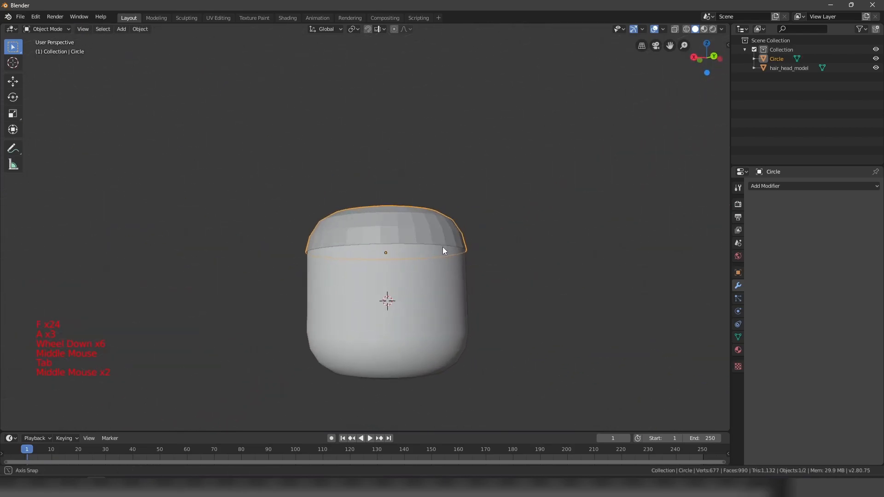
scroll(440, 250, down, 3)
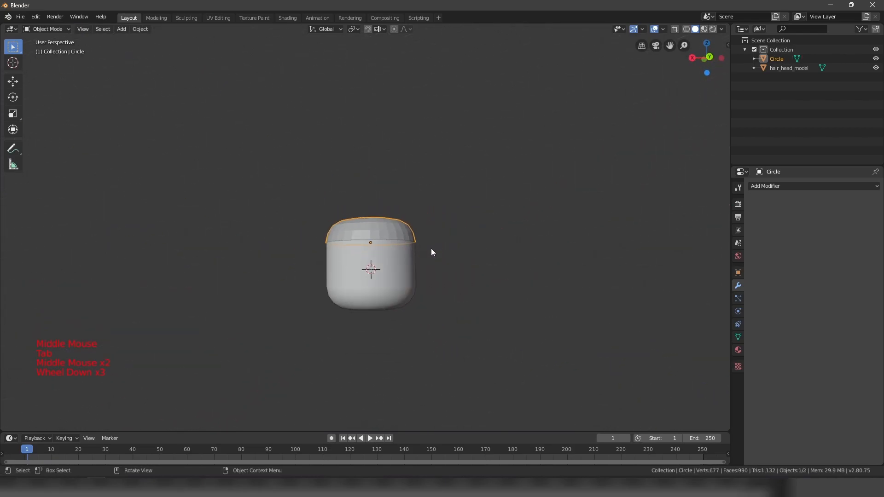
middle_drag(441, 208, 370, 229)
scroll(383, 261, up, 4)
middle_drag(385, 264, 385, 257)
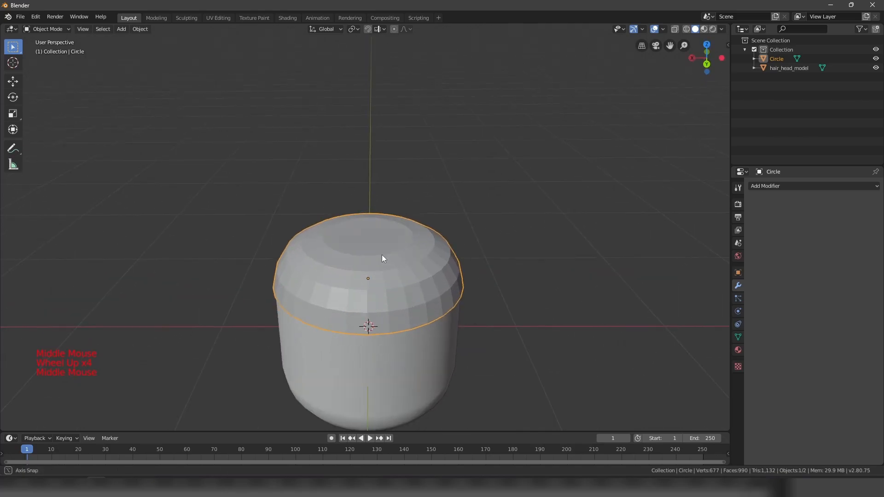
Step: Edit the cap in wireframe with nothing selected, seen from the side with its lower rim edge-on
key(Tab)
key(a)
key(a)
key(a)
key(z)
key(a)
key(a)
key(a)
middle_drag(339, 221, 366, 210)
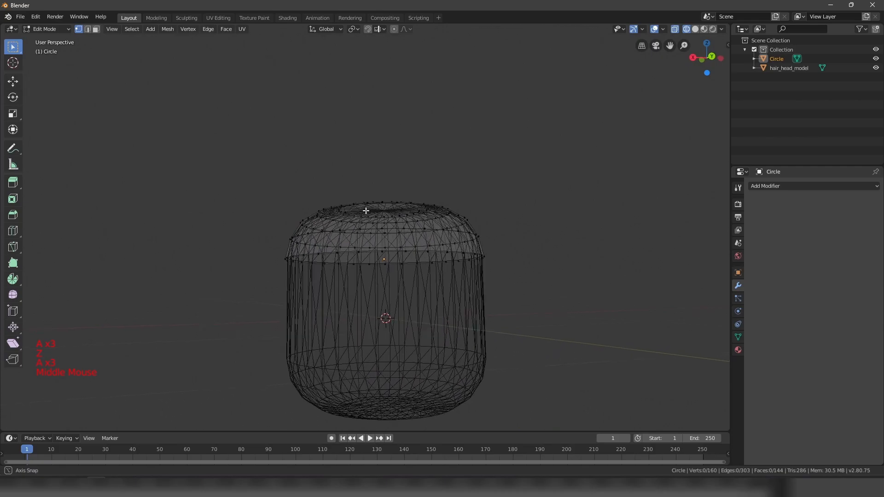
middle_drag(376, 241, 365, 274)
middle_drag(540, 314, 413, 270)
middle_drag(354, 267, 345, 265)
key(c)
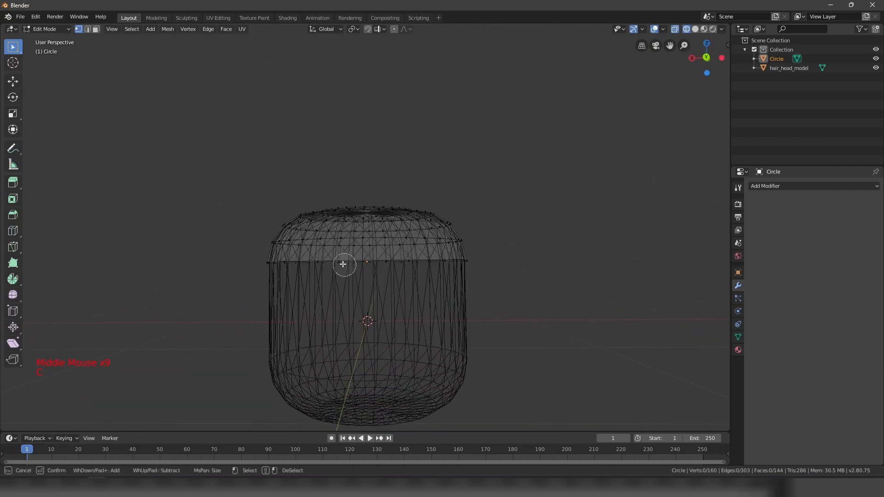
middle_drag(494, 262, 485, 266)
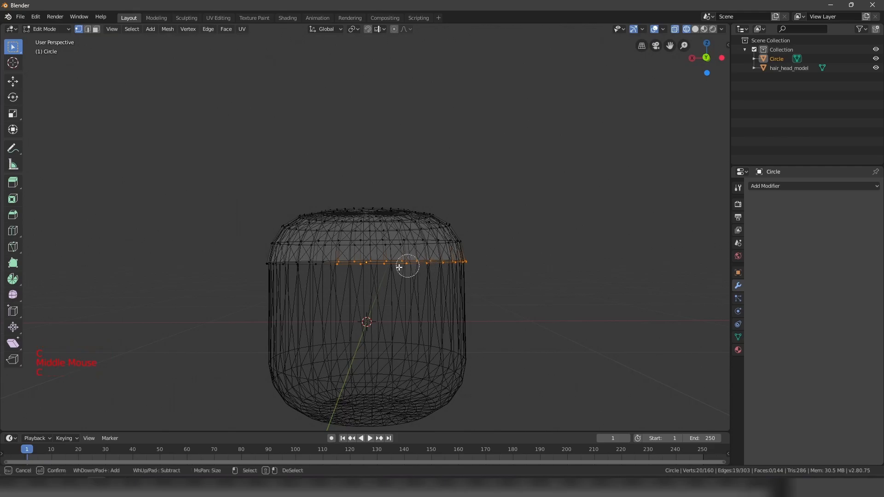
mouse_move(400, 267)
middle_down()
mouse_move(438, 262)
mouse_move(406, 266)
mouse_move(422, 266)
middle_up()
key(a)
key(a)
key(a)
middle_drag(358, 267, 359, 267)
Step: Circle-select the lower rim vertices around one side of the cap, leaving a gap, and extrude them downward
key(c)
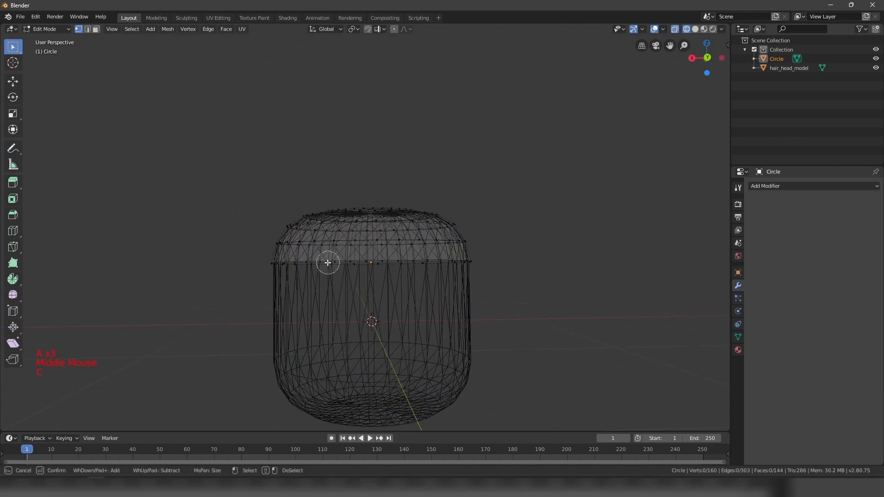
key(e)
click(434, 276)
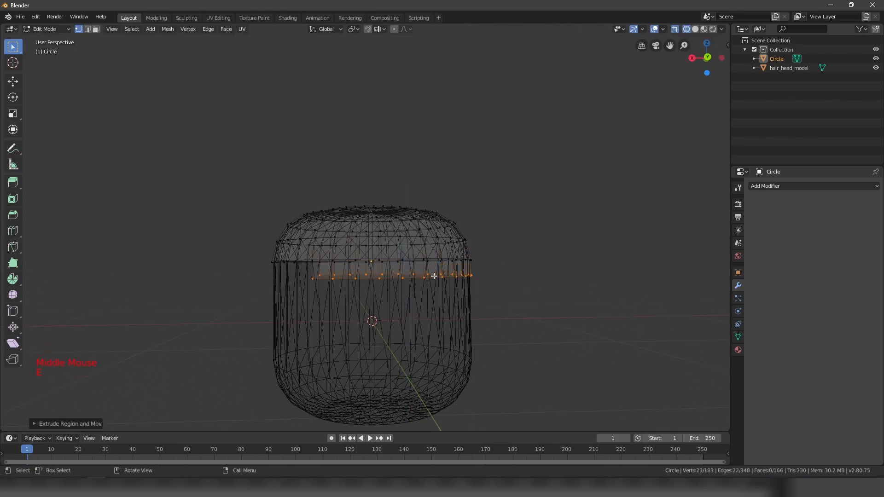
Step: Deselect the end vertices of the extruded row and extrude the remaining ones down about 0.08 m
shift+click(312, 278)
right_click(529, 254)
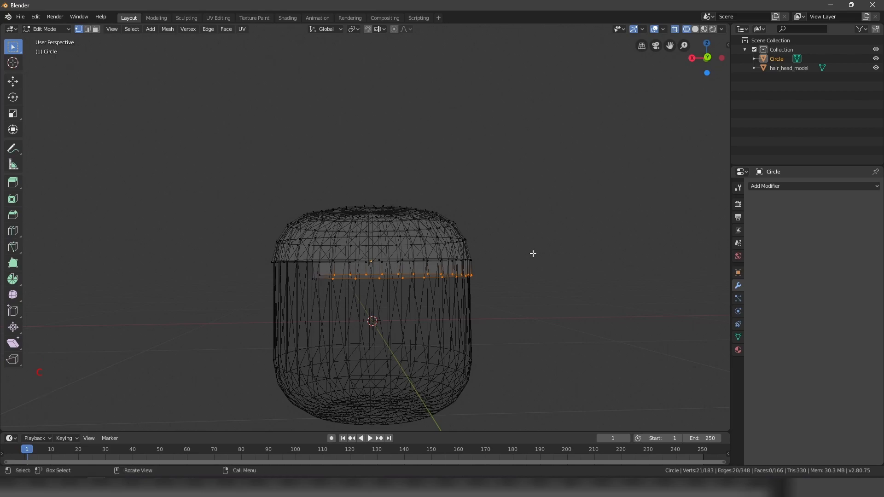
key(e)
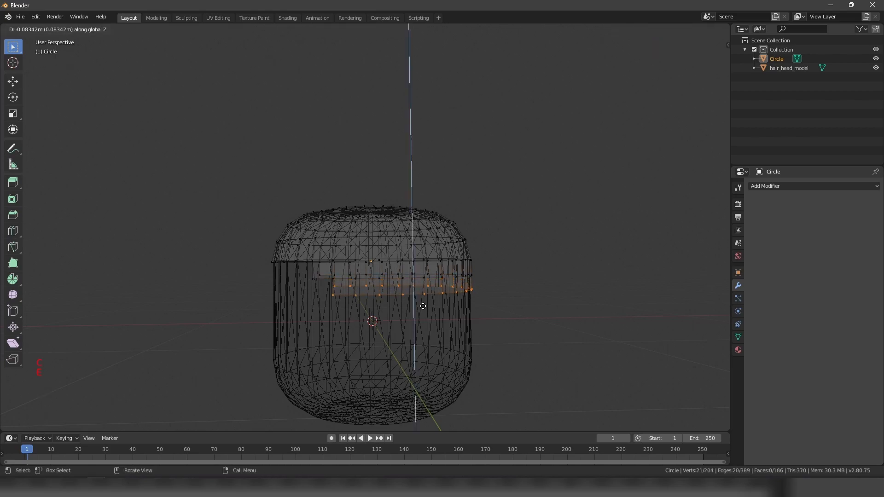
click(419, 305)
Step: Extrude another narrower row down the side of the head and adjust its position
mouse_move(345, 282)
middle_down()
mouse_move(337, 267)
mouse_move(350, 283)
mouse_move(331, 290)
middle_up()
key(e)
click(422, 305)
middle_drag(422, 302, 379, 316)
key(g)
click(412, 309)
Step: Clear the selection, pick a narrower stretch of the bottom row and extrude it downward
key(a)
key(a)
key(a)
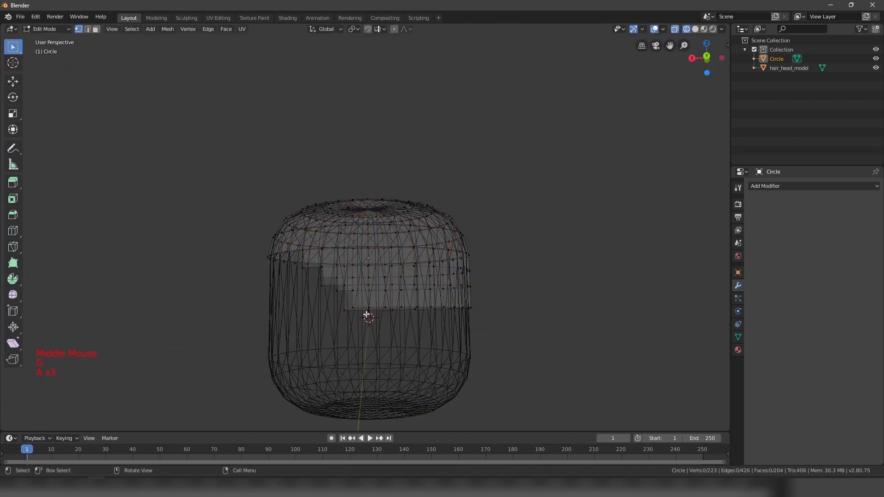
key(e)
click(482, 317)
Step: Drop the end vertices from the newest bottom row and extrude the rest further down the head
middle_drag(480, 316, 388, 334)
key(c)
key(g)
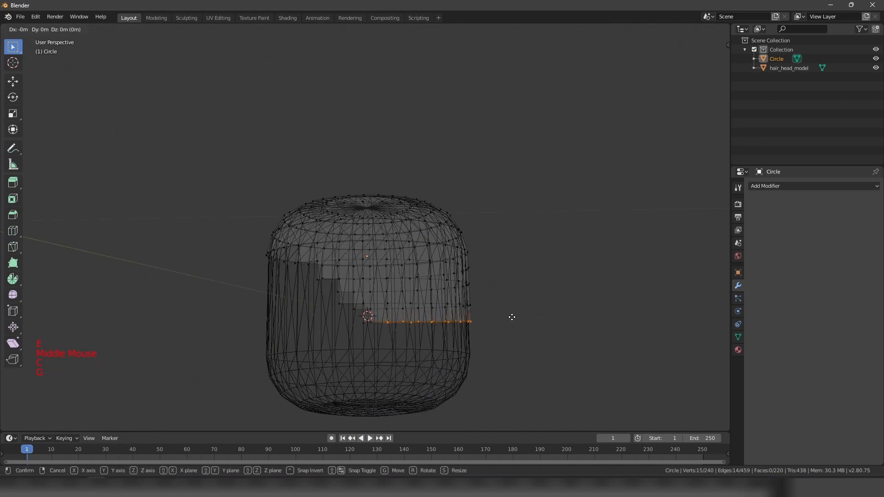
key(e)
click(531, 326)
Step: Deselect the end vertices of the lowest row and extrude the remaining ones down about 0.16 m
middle_drag(531, 325, 512, 299)
middle_drag(427, 334, 376, 328)
key(c)
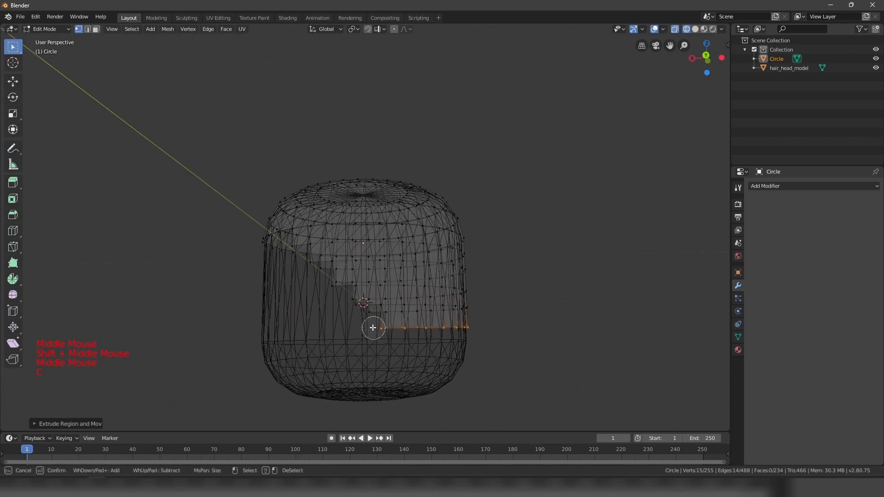
shift+click(381, 327)
right_click(381, 327)
key(e)
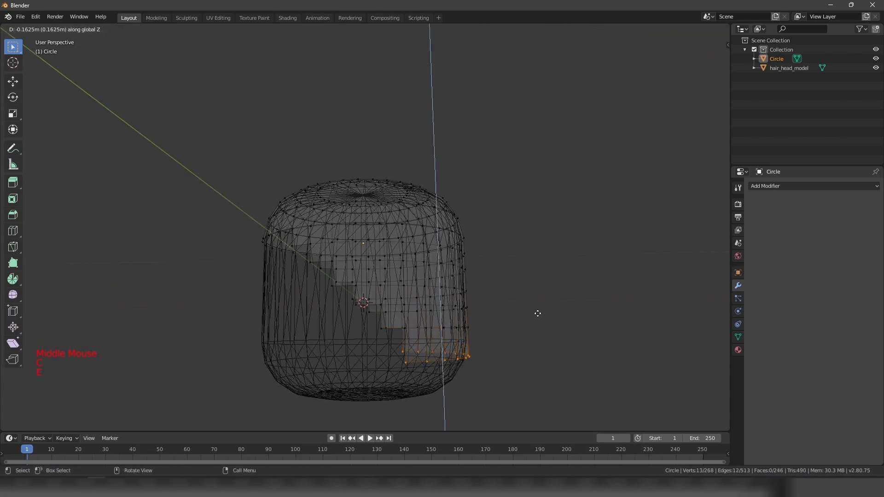
click(537, 316)
Step: Scale the lowest row to about 0.96 along Y and clear the selection
middle_drag(537, 316, 520, 295)
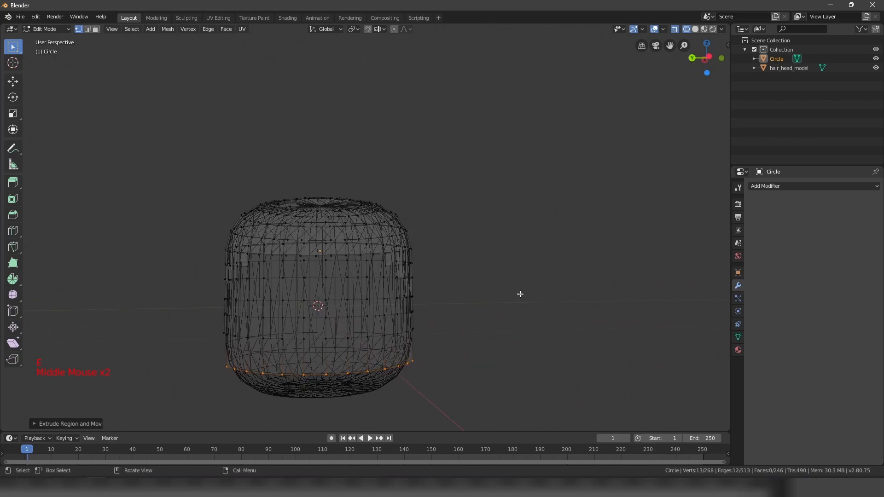
key(s)
key(y)
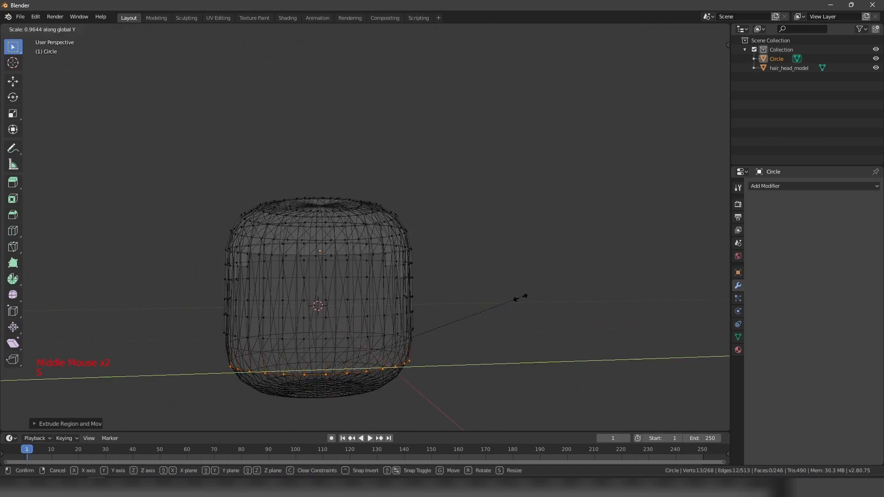
click(520, 298)
key(a)
key(a)
Step: Examine the extended shell around the head in solid shading
key(z)
key(a)
key(a)
mouse_move(363, 282)
middle_down()
mouse_move(428, 287)
mouse_move(346, 266)
mouse_move(470, 258)
mouse_move(465, 227)
mouse_move(446, 238)
middle_up()
key(a)
key(a)
scroll(464, 224, down, 3)
Step: Delete the vertices of one lengthwise half of the cap in wireframe and return to solid shading
key(z)
mouse_move(405, 210)
shift+middle_down()
mouse_move(396, 205)
mouse_move(401, 195)
shift+middle_up()
key(b)
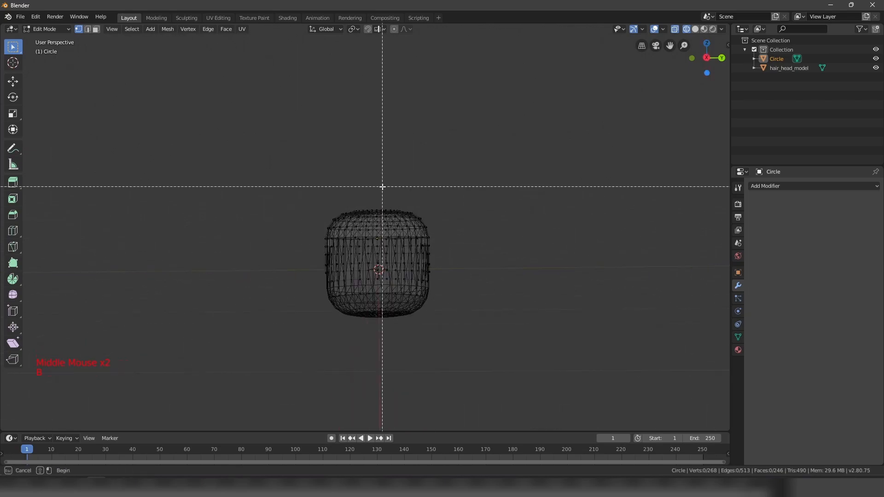
drag(378, 186, 496, 318)
key(x)
click(536, 353)
key(z)
mouse_move(652, 266)
middle_down()
mouse_move(448, 268)
mouse_move(483, 257)
middle_up()
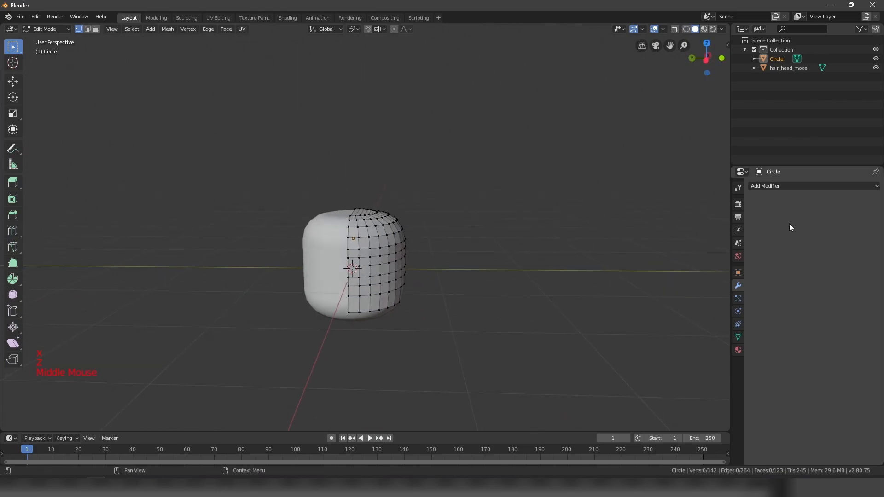
Step: Add a Mirror modifier to the half cap with only the Y axis active and Clipping enabled
click(775, 186)
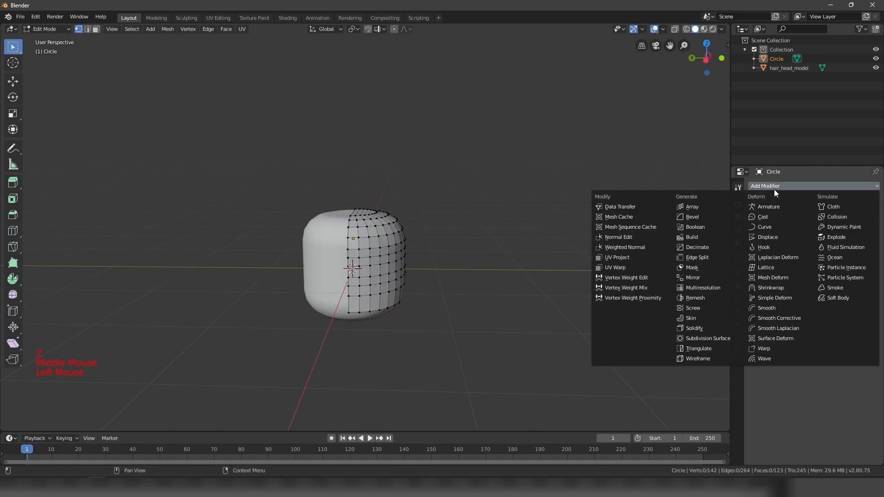
click(700, 277)
click(760, 246)
click(757, 237)
middle_drag(653, 258, 615, 256)
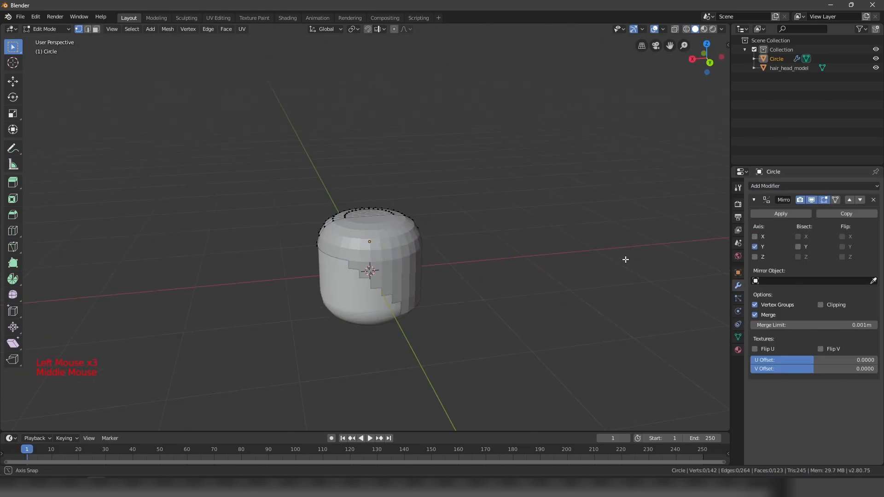
scroll(474, 256, up, 5)
middle_drag(474, 257, 521, 251)
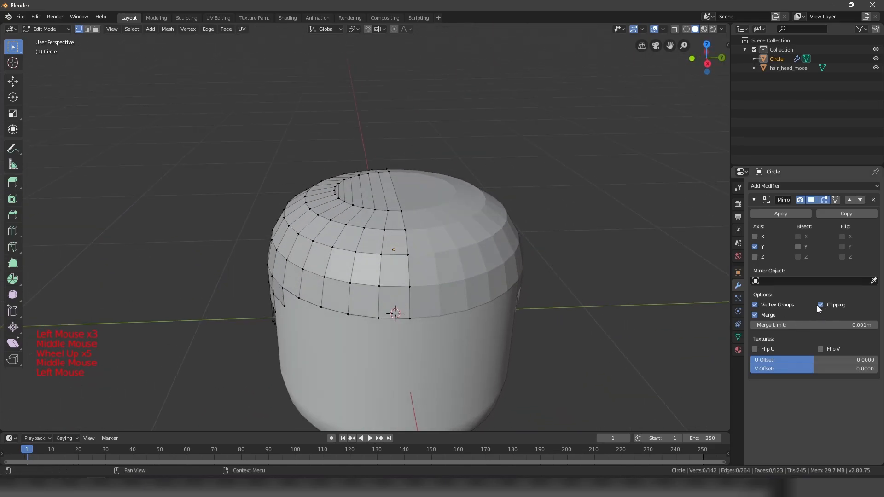
Step: Fill the uppermost notch of the stepped side edge with a triangular face
middle_drag(461, 276, 302, 255)
key(a)
key(a)
key(a)
ctrl+click(359, 280)
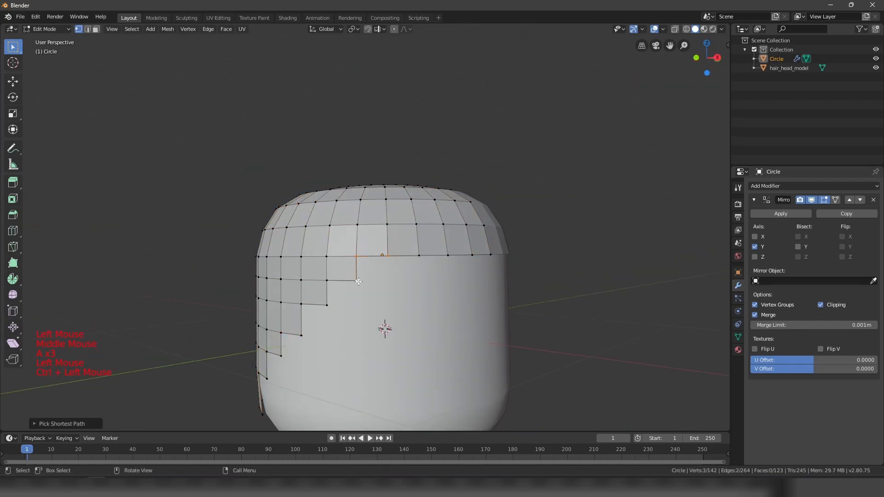
key(f)
Step: Fill the remaining notches down the stepped side edge with triangular faces
middle_drag(303, 334, 332, 313)
click(333, 311)
key(ctrl+f)
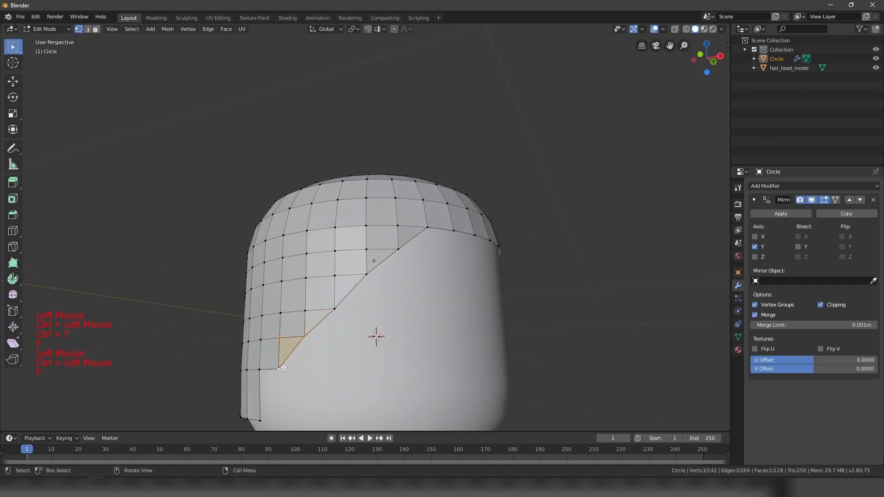
key(f)
middle_drag(284, 368, 303, 349)
ctrl+click(266, 400)
key(f)
Step: Extrude the four vertices of the lowest row nearest the mirror line downward along Z and adjust their position
middle_drag(265, 400, 382, 361)
scroll(312, 369, down, 2)
key(a)
key(a)
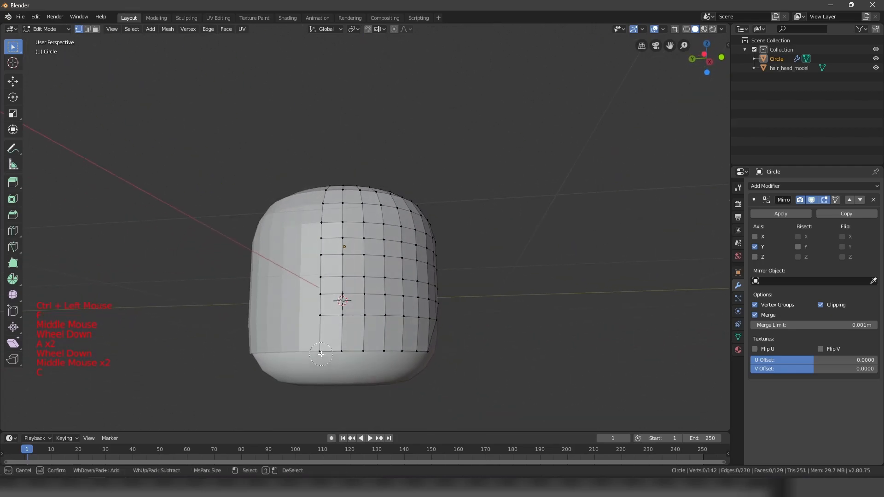
drag(371, 355, 383, 356)
right_click(383, 356)
key(e)
key(z)
click(385, 376)
middle_drag(385, 376, 311, 352)
key(g)
click(305, 364)
Step: Fill the notch beside the newly extruded bottom row with a face
key(a)
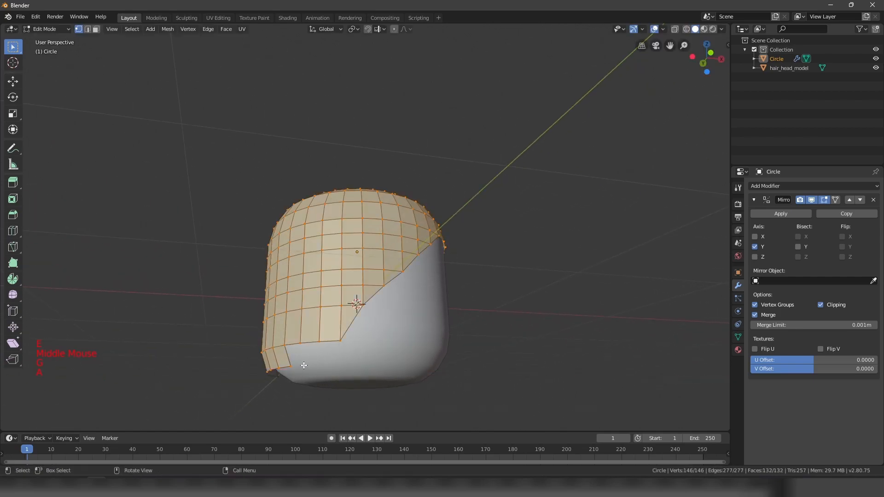
key(ctrl+f)
key(f)
key(a)
key(a)
key(a)
Step: Move the bottom vertices near the mirror line along Z and then along X to shape the nape
middle_drag(422, 322, 350, 380)
key(c)
key(g)
key(z)
click(371, 361)
key(g)
key(x)
click(269, 362)
Step: Reposition another vertex of the lowest row to refine the nape edge and clear the selection
key(a)
key(a)
key(a)
click(316, 363)
key(g)
key(a)
key(a)
key(a)
Step: Examine the mirrored cap's shape around the head in Object Mode and Edit Mode
key(Tab)
scroll(399, 290, down, 1)
middle_drag(421, 252, 385, 291)
key(Tab)
key(a)
key(a)
key(a)
key(Tab)
key(a)
key(a)
key(a)
middle_drag(470, 256, 412, 251)
click(413, 251)
Step: Add a loop cut through the lowest face row at the front of the cap
key(Tab)
scroll(428, 256, up, 3)
key(a)
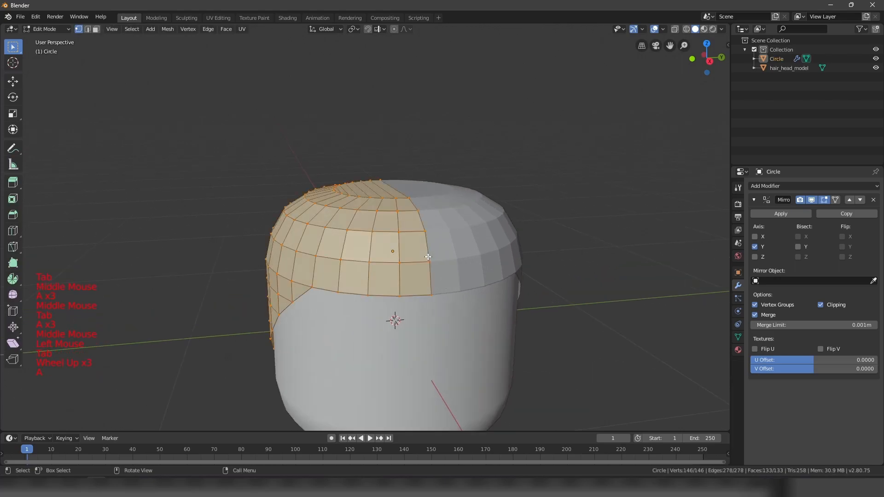
click(426, 282)
key(a)
key(a)
key(a)
Step: Delete the bottom front vertices one by one from the mirror line outward to raise the hairline
key(c)
click(426, 297)
key(x)
click(426, 295)
click(399, 296)
key(x)
click(396, 287)
click(375, 298)
key(x)
click(374, 293)
click(340, 292)
key(x)
Step: Check the cap in wireframe and fill the gaps left in its mesh with new faces
mouse_move(549, 238)
middle_down()
mouse_move(556, 229)
mouse_move(430, 245)
middle_up()
key(z)
scroll(430, 245, down, 2)
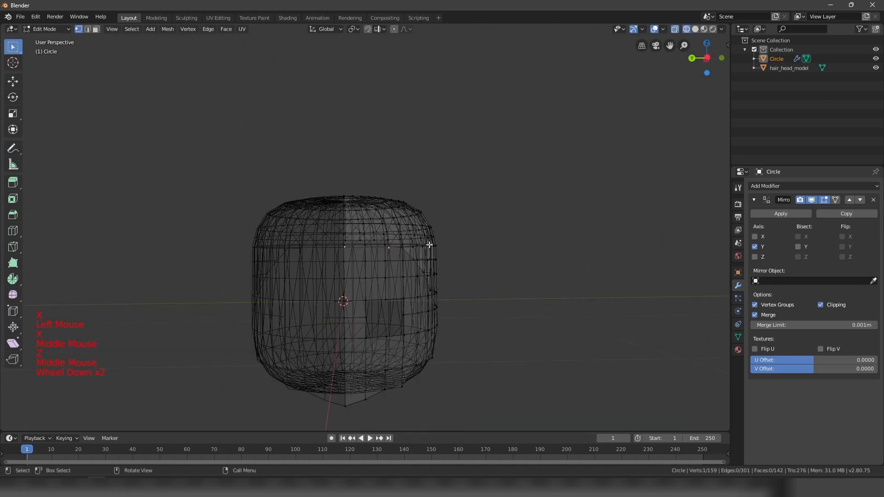
key(a)
key(a)
key(a)
mouse_move(405, 253)
middle_down()
mouse_move(419, 264)
mouse_move(375, 222)
mouse_move(384, 262)
middle_up()
key(z)
click(383, 262)
key(x)
key(f)
key(a)
key(a)
key(a)
Step: Move a front hairline vertex along Z and then along X to smooth the cap's front edge
middle_drag(450, 253, 420, 258)
click(423, 259)
scroll(542, 241, up, 3)
key(g)
key(z)
middle_drag(542, 240, 525, 229)
key(Return)
scroll(526, 229, up, 1)
key(g)
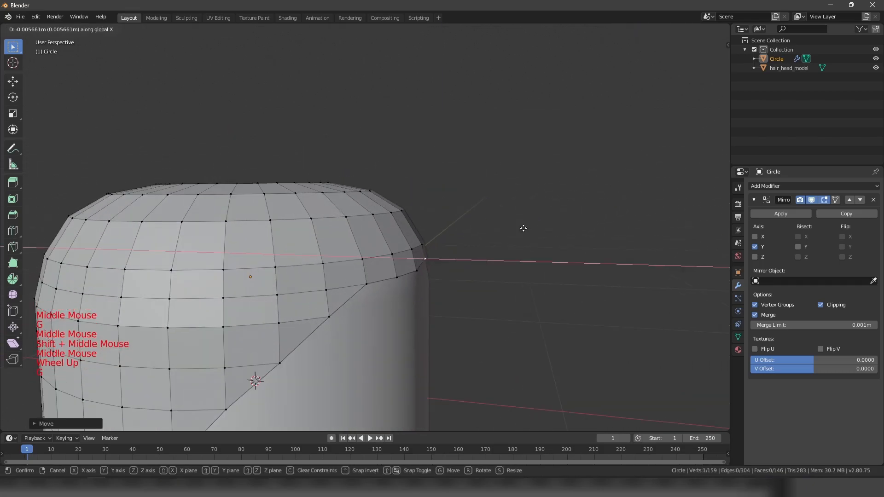
click(436, 281)
Step: Raise the next hairline vertex about 0.018 m along Z and fill the adjacent notch with a face
middle_drag(435, 281, 424, 270)
key(g)
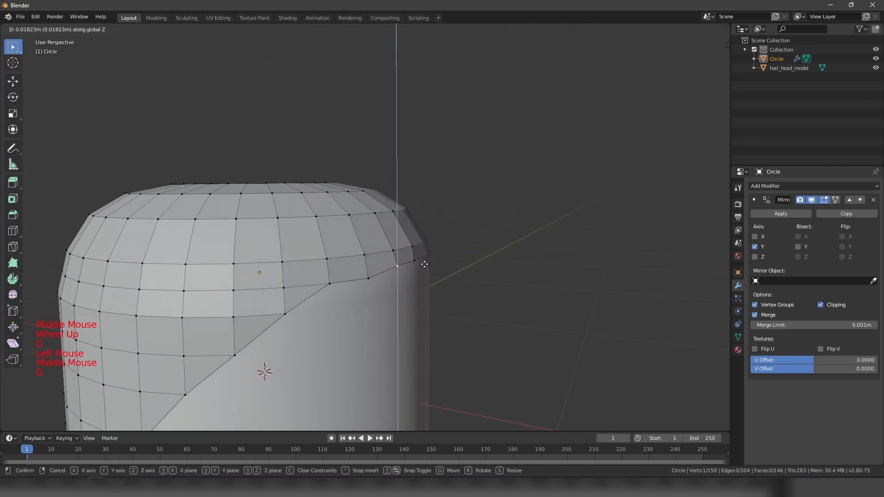
click(423, 264)
key(f)
key(z)
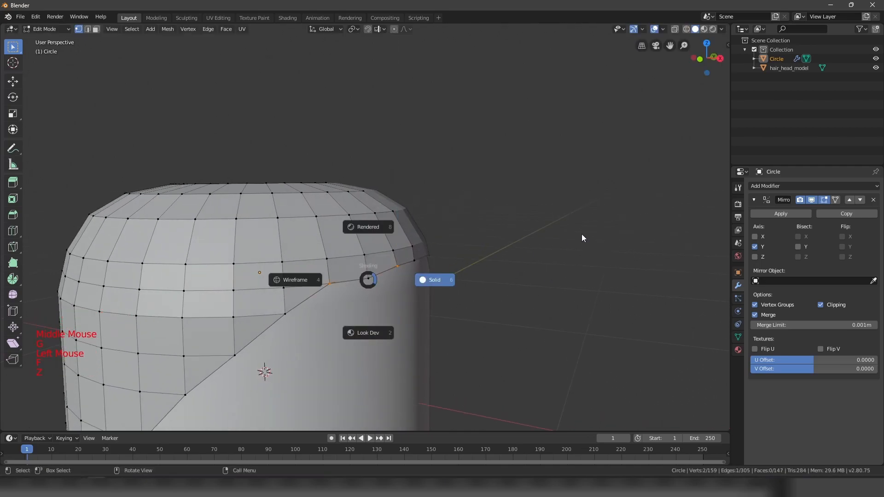
Step: Adjust the height of a front hairline vertex and reposition it to even out the cap's edge
click(373, 281)
key(g)
key(z)
click(379, 275)
middle_drag(379, 275, 553, 252)
scroll(392, 258, up, 3)
key(ctrl+z)
key(ctrl+z)
key(ctrl+z)
key(g)
click(441, 187)
Step: Leave mesh editing, shade the hair cap smooth and inspect its hairline around the head
scroll(428, 202, down, 3)
scroll(414, 208, down, 1)
key(Tab)
scroll(391, 208, down, 4)
key(a)
key(a)
key(a)
scroll(450, 217, down, 2)
middle_drag(405, 248, 322, 268)
scroll(435, 255, up, 3)
click(435, 255)
right_click(402, 241)
scroll(422, 196, down, 2)
key(a)
key(a)
key(a)
scroll(420, 235, up, 3)
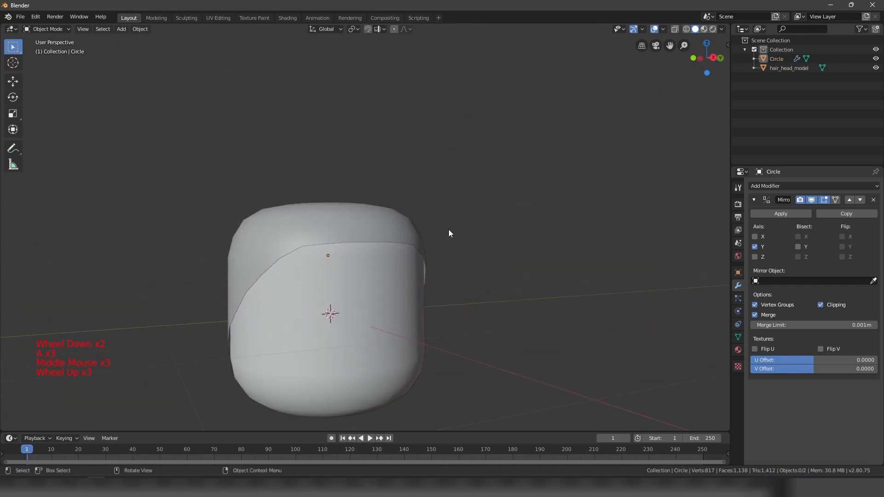
middle_drag(511, 205, 441, 242)
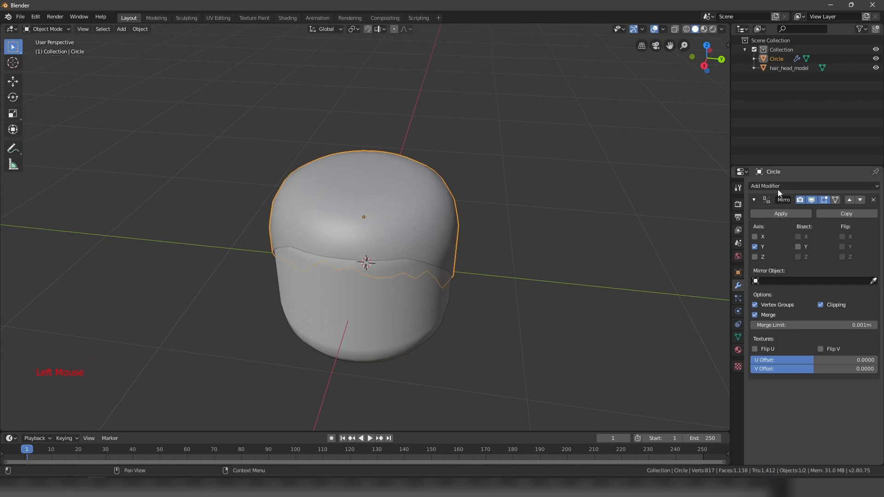
Step: Apply the hair cap's Mirror modifier
click(778, 213)
right_click(420, 231)
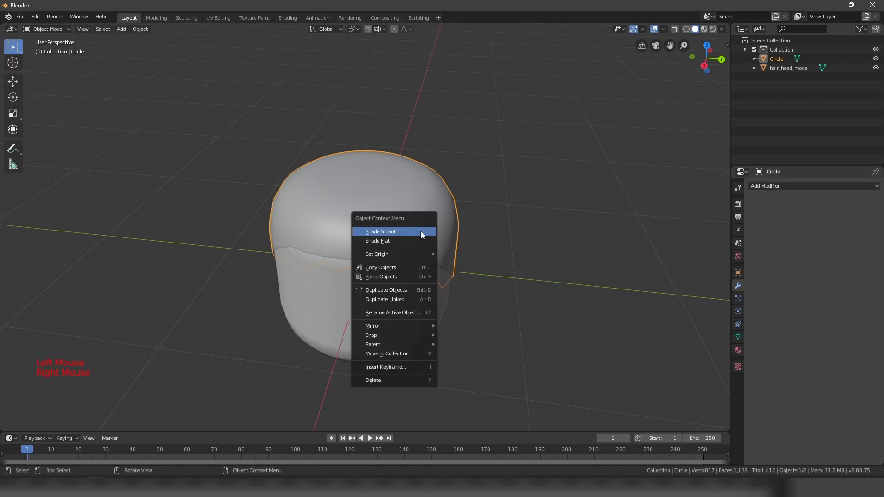
Step: Try a Solidify modifier on the hair cap, increasing its thickness and checking the shell from the side
click(786, 187)
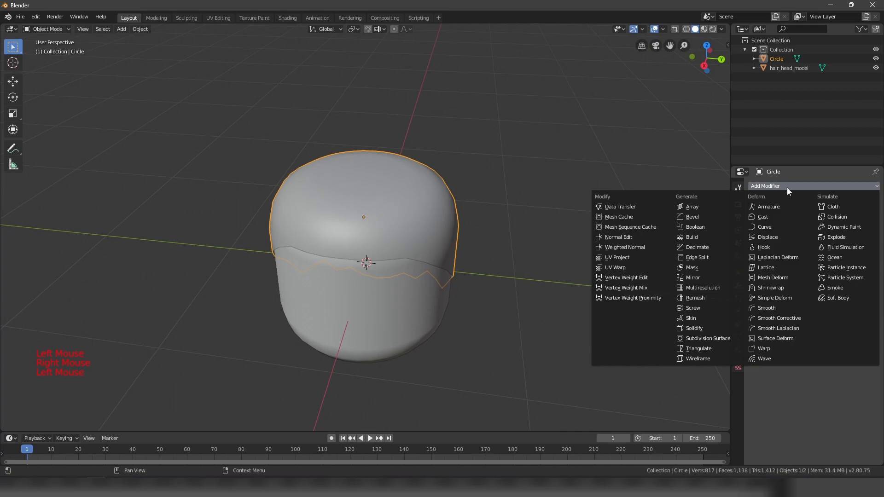
click(710, 327)
scroll(598, 256, up, 2)
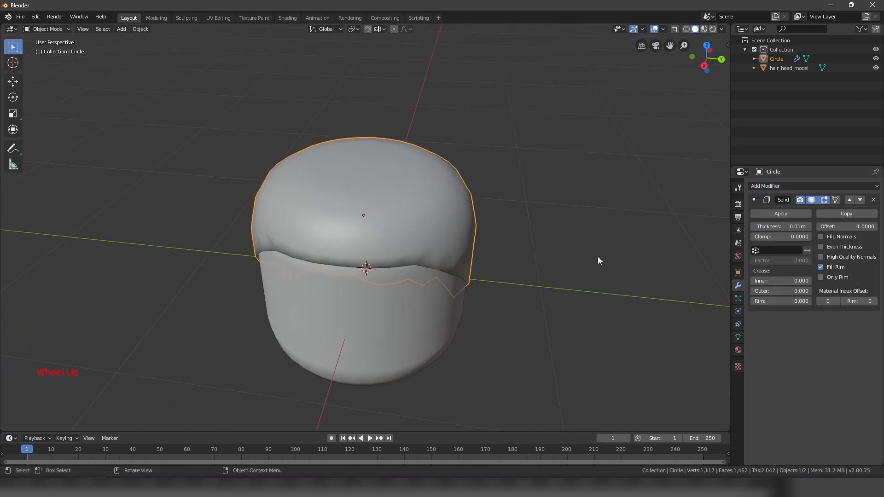
middle_drag(598, 256, 604, 223)
drag(792, 226, 829, 227)
middle_drag(506, 276, 599, 235)
scroll(378, 199, down, 5)
scroll(570, 242, up, 3)
Step: Reduce the cap's Solidify thickness to 0.02 m, check it from the front, and remove the modifier
drag(783, 227, 732, 243)
middle_drag(553, 224, 418, 258)
middle_drag(493, 266, 470, 262)
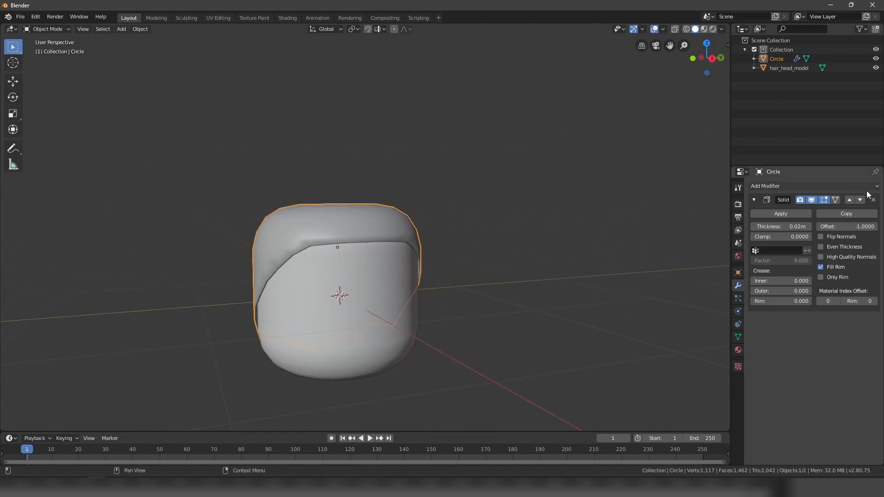
middle_drag(365, 234, 454, 232)
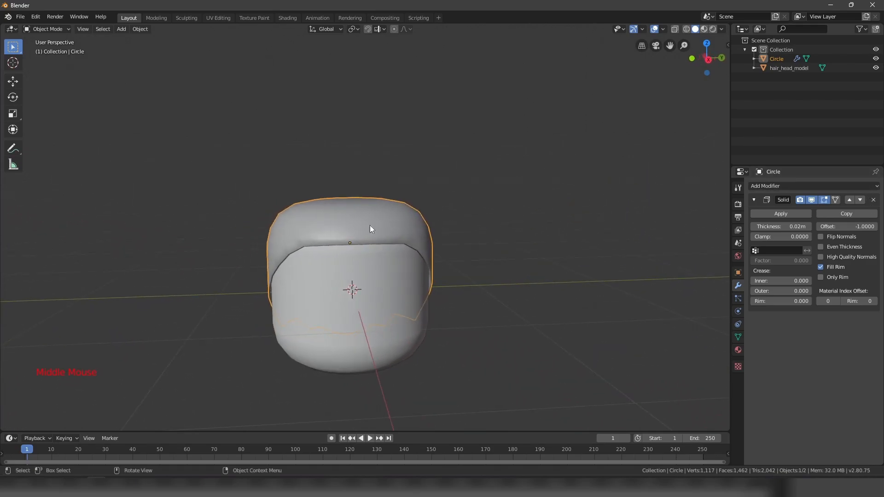
click(873, 200)
Step: Select the cap's lower side and back vertices in wireframe and separate them into their own object
middle_drag(359, 258, 405, 241)
key(Tab)
key(a)
key(a)
key(a)
key(z)
middle_drag(327, 235, 317, 233)
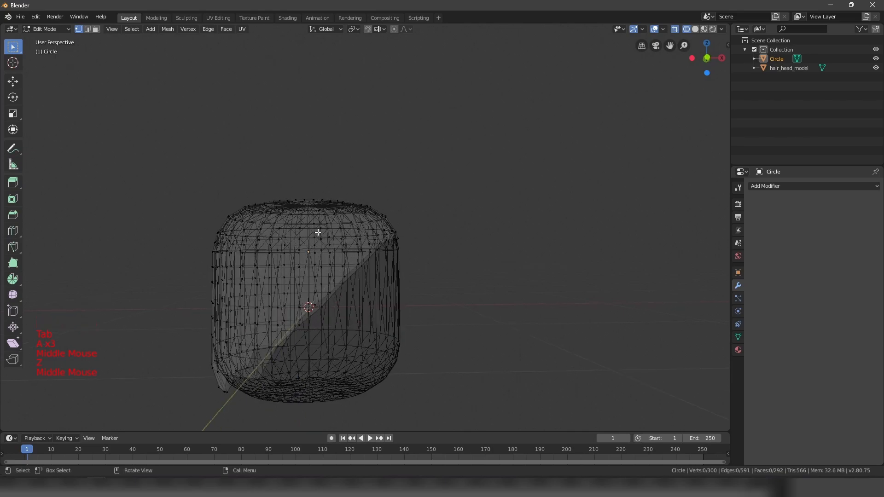
mouse_move(369, 290)
mouse_down()
mouse_move(181, 296)
mouse_move(290, 357)
mouse_move(332, 360)
mouse_up()
key(Escape)
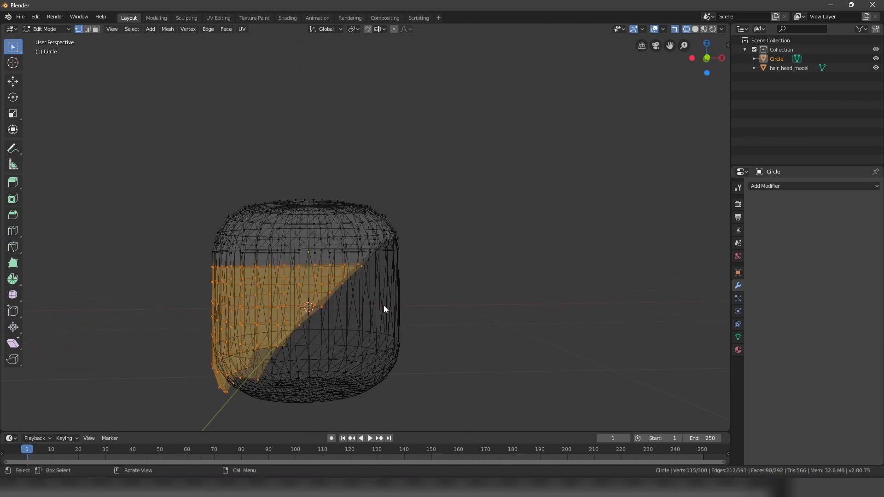
key(p)
click(383, 306)
Step: Select the upper part of the separated cap in object mode and add a Solidify modifier to it
key(Tab)
key(a)
key(a)
key(a)
middle_drag(448, 296, 259, 292)
click(258, 292)
click(769, 186)
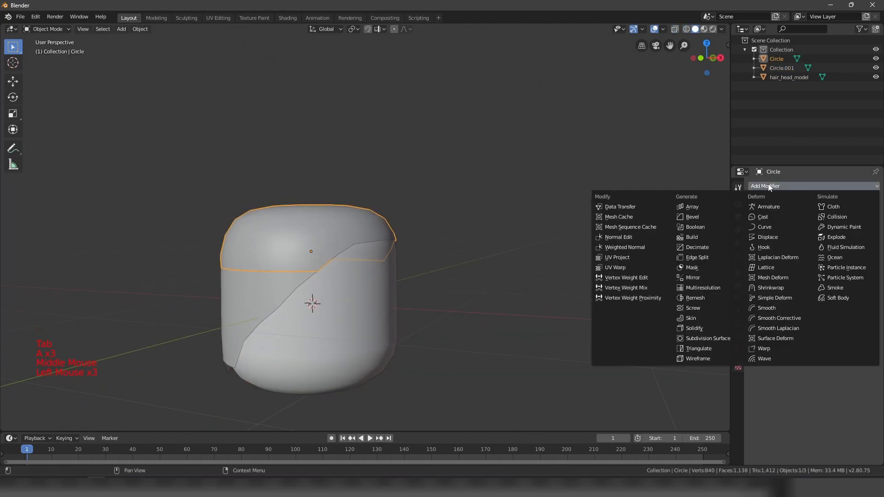
click(702, 328)
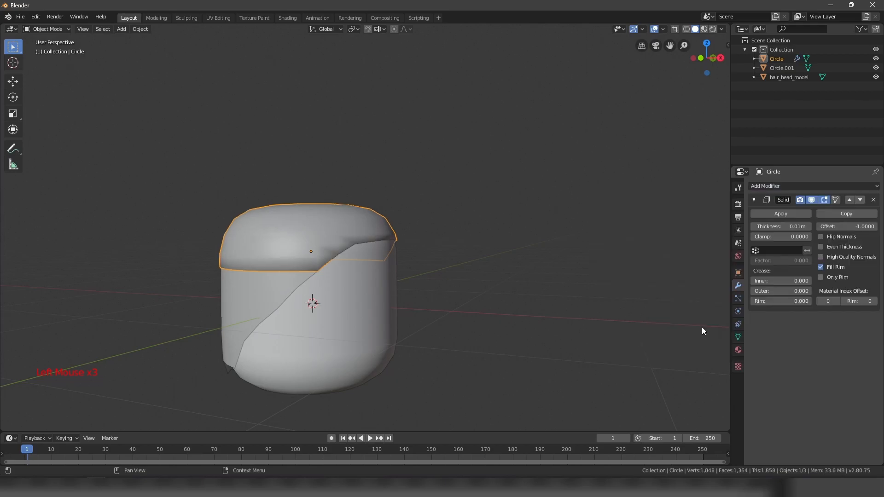
Step: Increase the upper cap part's Solidify thickness and check how it overhangs the lower part
drag(778, 226, 824, 226)
middle_drag(518, 290, 434, 270)
key(a)
key(a)
key(a)
click(278, 258)
click(309, 233)
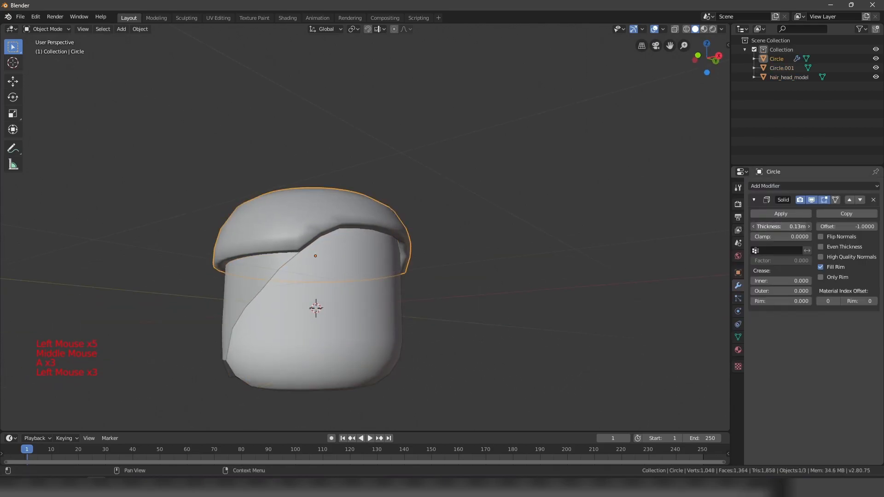
Step: Add a Solidify modifier to the lower cap part and examine both parts together
click(252, 280)
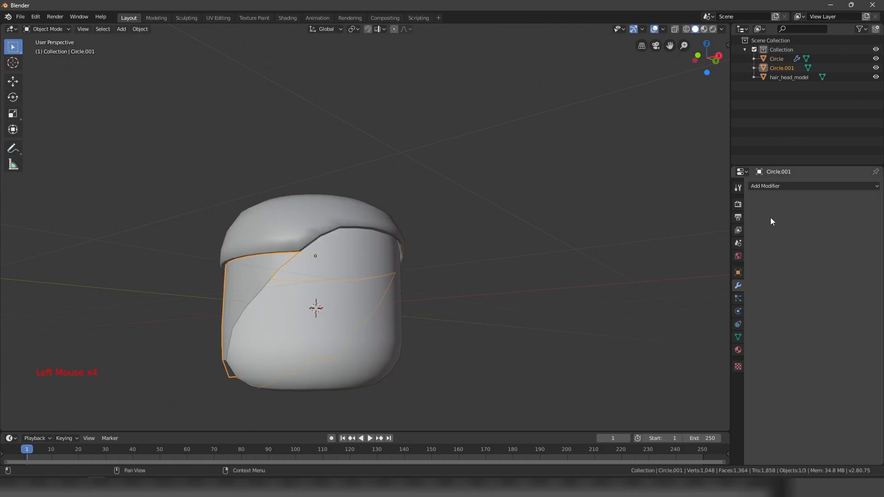
click(776, 187)
click(703, 328)
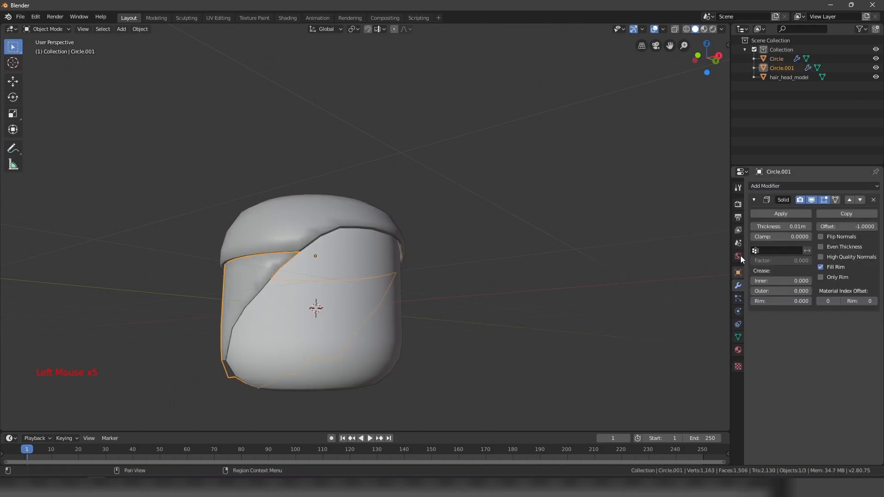
click(608, 252)
middle_drag(603, 254, 571, 254)
key(a)
key(a)
scroll(555, 259, down, 4)
scroll(488, 277, up, 4)
Step: Undo the Solidify modifiers and the separation to return to a single hair cap mesh
key(ctrl+z)
key(ctrl+z)
key(ctrl+z)
key(ctrl+z)
key(ctrl+z)
key(ctrl+z)
key(ctrl+z)
key(ctrl+z)
key(ctrl+z)
key(ctrl+z)
key(ctrl+z)
key(ctrl+z)
key(ctrl+z)
key(ctrl+z)
key(ctrl+z)
key(ctrl+z)
key(ctrl+z)
key(ctrl+z)
key(ctrl+z)
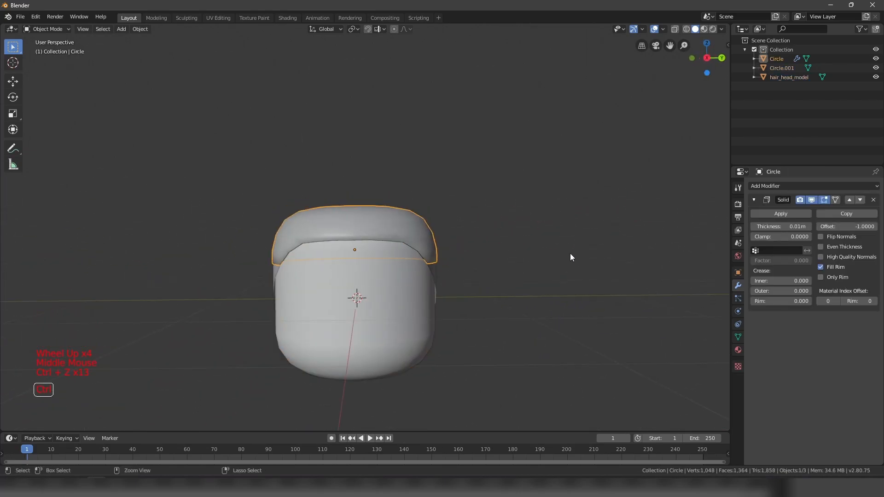
key(ctrl+z)
key(ctrl+z)
key(ctrl+z)
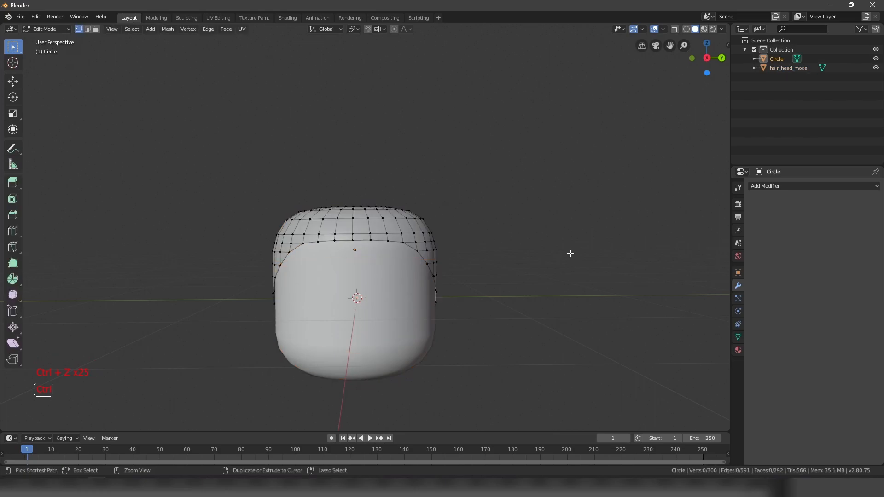
Step: Return to object mode and select the whole hair cap
key(Tab)
key(Tab)
key(Tab)
key(Tab)
key(a)
key(a)
key(a)
click(422, 241)
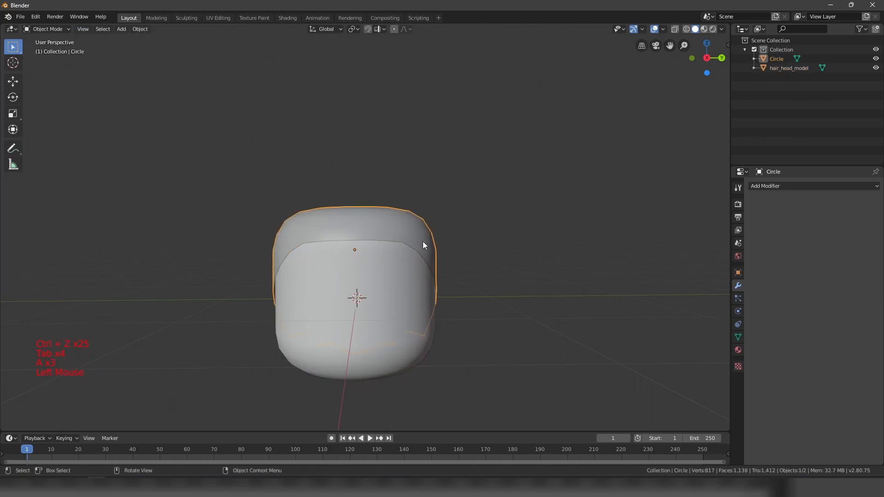
Step: Try pulling up a single vertex near the front of the cap's crown
key(Tab)
middle_drag(423, 241, 381, 274)
key(a)
key(a)
key(a)
scroll(389, 217, up, 1)
middle_drag(390, 215, 417, 201)
key(g)
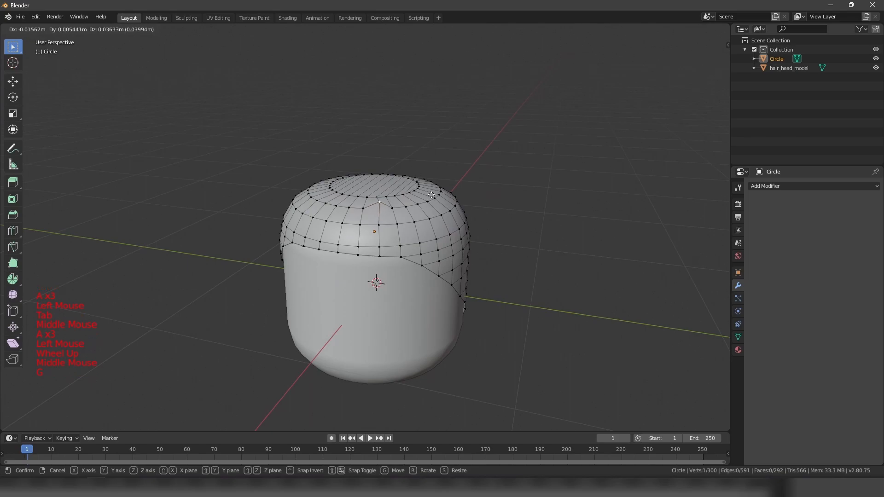
click(433, 189)
right_click(434, 188)
middle_drag(548, 147, 599, 110)
Step: Reopen the cap's mesh for editing and pull a front crown vertex upward into a tall spike
key(Tab)
key(a)
key(a)
key(a)
middle_drag(379, 202, 377, 265)
click(362, 229)
key(Tab)
scroll(414, 251, up, 3)
key(g)
click(385, 225)
Step: Bend the spike back over the crown by moving its tip along X and then down along Z
key(g)
key(x)
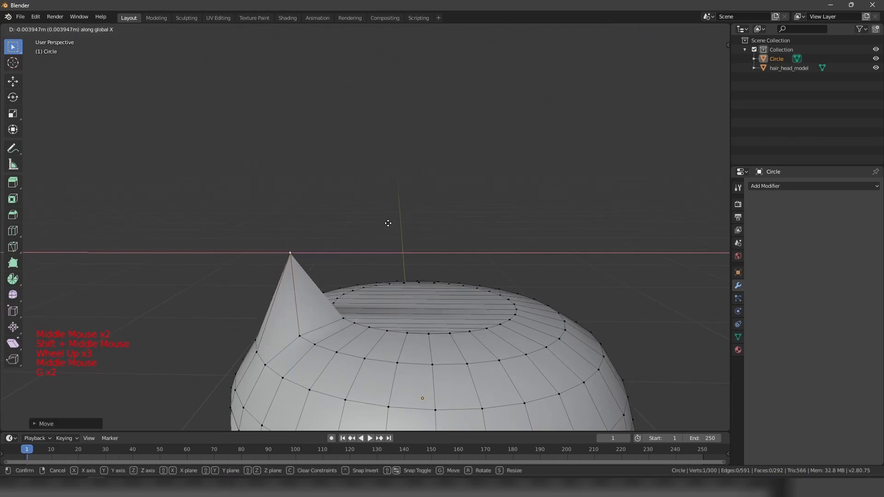
click(480, 239)
key(g)
key(z)
click(345, 340)
key(alt+a)
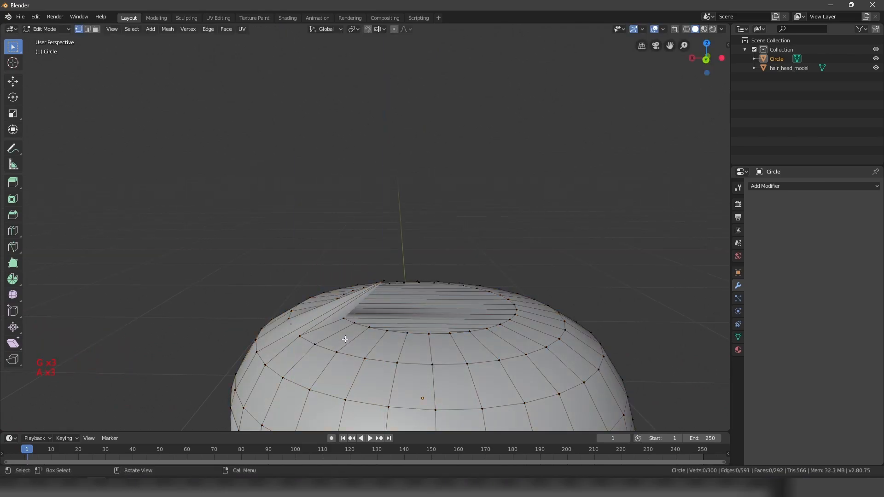
Step: Form a second spike by moving a neighbouring vertex up along Z and then back along X
click(344, 352)
key(g)
key(z)
click(357, 313)
key(g)
key(x)
click(484, 311)
Step: Adjust the height of the second spike's tip along Z and clear the vertex selection
middle_drag(484, 311, 518, 306)
middle_drag(518, 306, 516, 300)
key(g)
key(z)
click(515, 286)
key(a)
key(a)
key(a)
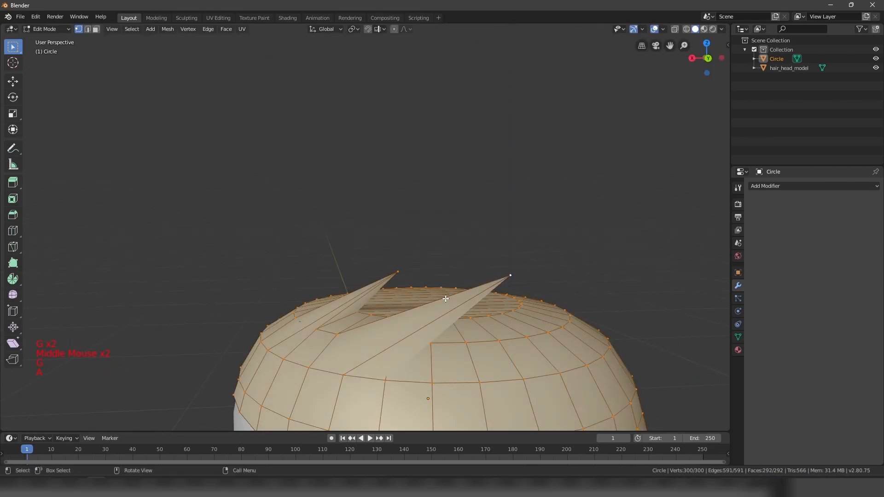
Step: Start a third spike by raising another front crown vertex beside the existing spikes along Z
key(Tab)
middle_drag(403, 311, 457, 315)
scroll(456, 311, down, 3)
middle_drag(450, 270, 355, 330)
key(Tab)
scroll(381, 287, up, 1)
scroll(318, 320, up, 3)
click(288, 308)
middle_drag(290, 308, 314, 282)
key(g)
key(z)
click(316, 260)
Step: Bend the third spike's tip back over the crown along X and clear the vertex selection
key(g)
key(x)
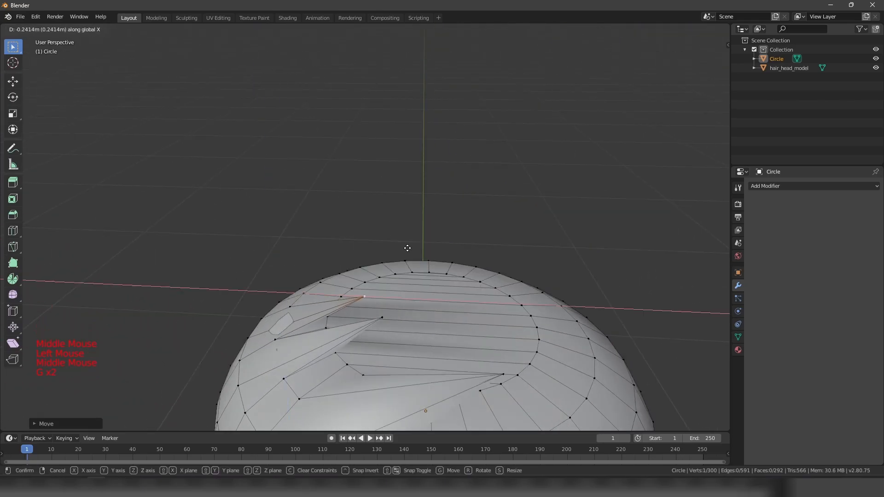
click(375, 253)
key(a)
key(a)
key(a)
Step: Start a fourth spike by raising a further front crown vertex along Z
scroll(430, 247, down, 2)
middle_drag(374, 253, 568, 233)
key(Tab)
scroll(488, 210, down, 3)
scroll(506, 249, up, 3)
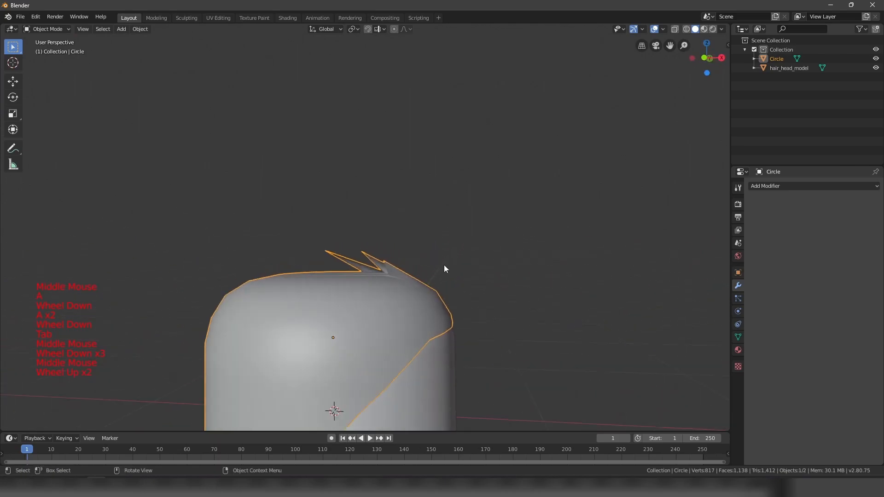
middle_drag(448, 266, 317, 292)
middle_drag(377, 289, 527, 234)
key(Tab)
key(a)
key(a)
key(a)
click(322, 297)
key(g)
key(z)
click(428, 263)
Step: Shift the fourth spike's tip back along X and deselect all vertices
key(g)
key(x)
click(449, 232)
key(a)
key(a)
key(a)
Step: Form a fifth spike by moving another front crown vertex up along Z and then back along X
middle_drag(451, 235, 409, 243)
click(338, 308)
key(g)
key(z)
click(354, 258)
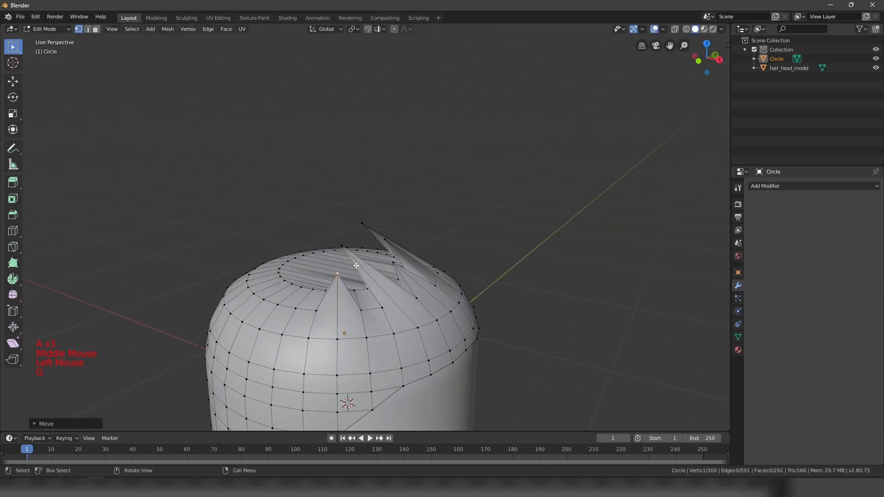
middle_drag(354, 258, 393, 253)
key(g)
key(x)
click(340, 250)
Step: Leave mesh editing and examine the row of front spikes from several angles
middle_drag(339, 250, 286, 253)
scroll(286, 252, down, 4)
key(a)
key(a)
key(a)
key(Tab)
scroll(427, 268, down, 3)
key(a)
middle_drag(474, 283, 468, 243)
key(a)
key(a)
scroll(398, 267, up, 5)
click(390, 281)
scroll(347, 250, down, 4)
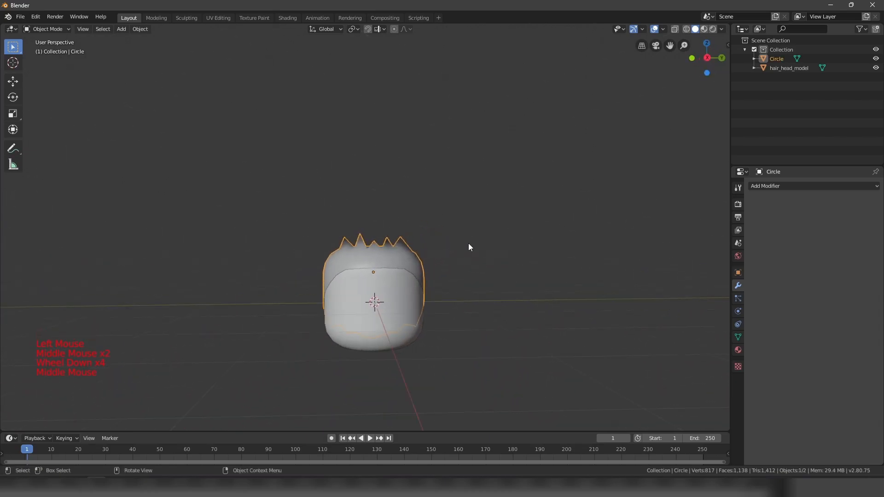
Step: Undo the spike edits step by step until only the first bent spike remains on the cap
key(ctrl+z)
key(ctrl+z)
key(ctrl+z)
key(ctrl+z)
key(ctrl+z)
key(ctrl+z)
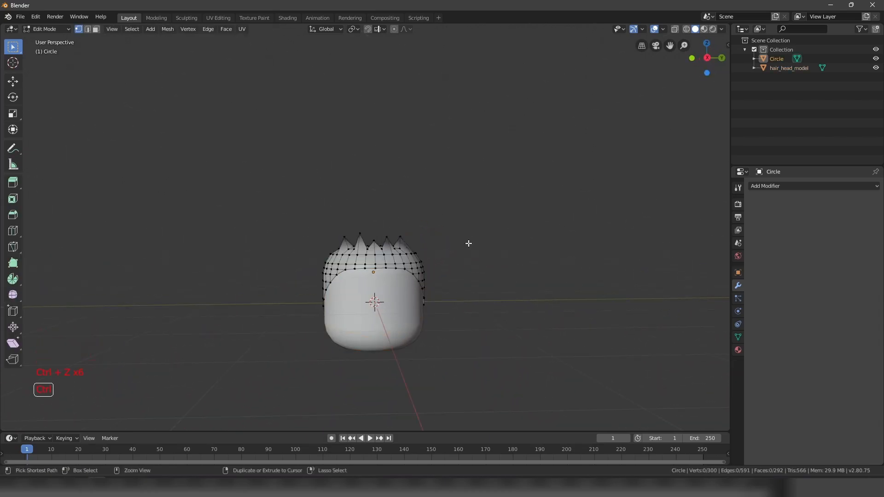
key(ctrl+z)
key(ctrl+z)
key(ctrl+z)
key(ctrl+z)
key(ctrl+z)
key(ctrl+z)
key(ctrl+z)
key(ctrl+z)
key(ctrl+z)
key(ctrl+z)
key(ctrl+z)
key(ctrl+z)
key(ctrl+z)
key(ctrl+z)
key(ctrl+z)
key(ctrl+z)
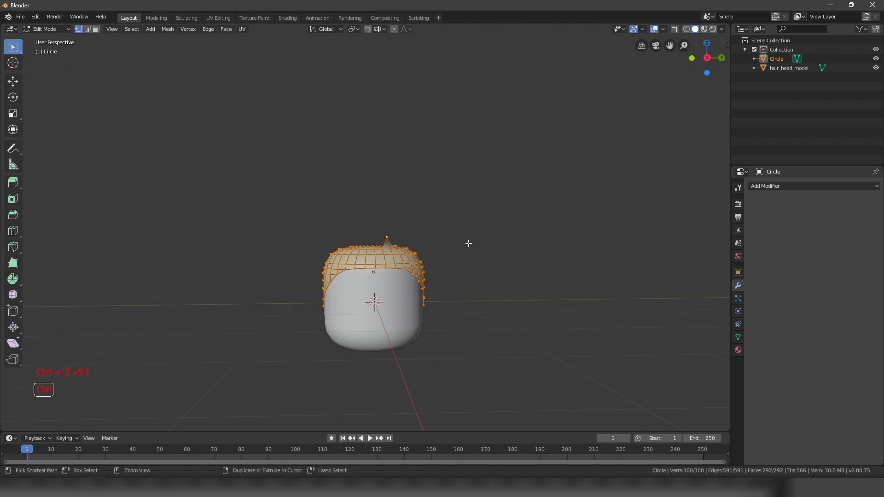
Step: Leave mesh editing and deselect all objects
key(Tab)
middle_drag(501, 234, 487, 290)
key(a)
key(a)
key(a)
scroll(502, 247, up, 4)
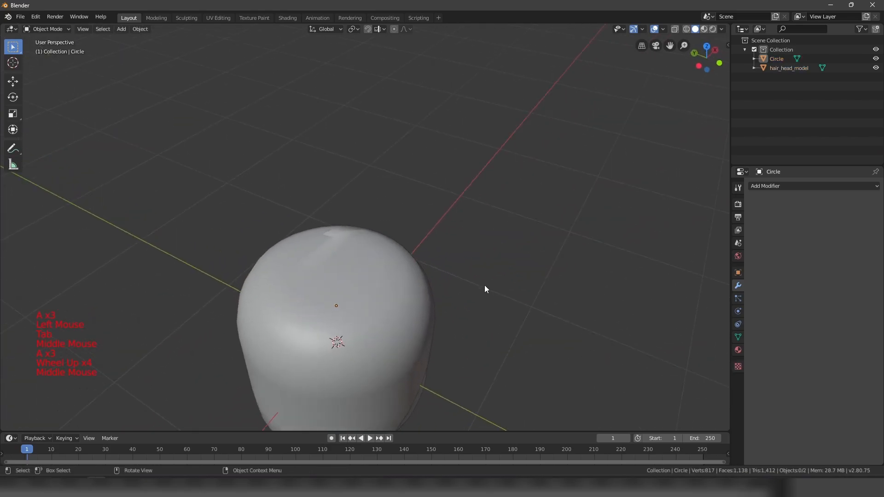
Step: Examine the single spike's shape and its position on the crown from above, the sides and the front
scroll(547, 205, up, 3)
scroll(457, 224, down, 4)
middle_drag(548, 206, 532, 295)
scroll(534, 295, down, 5)
click(538, 295)
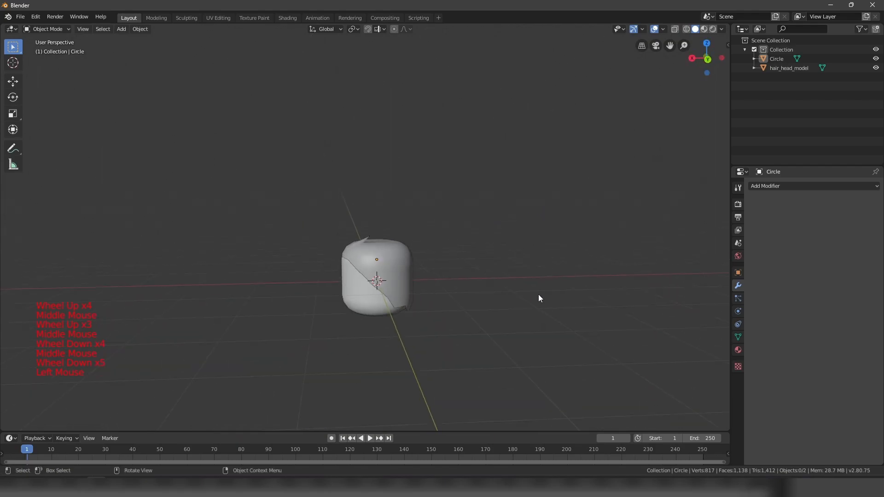
middle_drag(465, 235, 517, 309)
scroll(458, 235, up, 5)
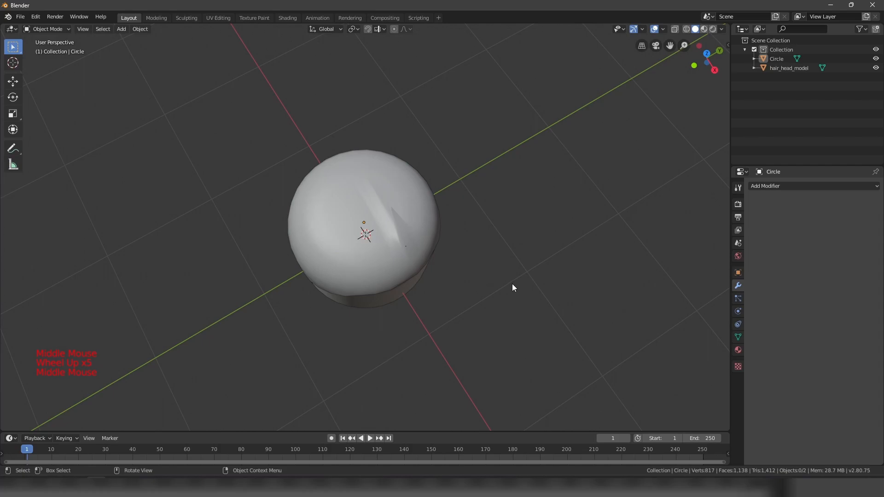
middle_drag(484, 283, 392, 208)
click(412, 258)
middle_drag(413, 258, 493, 219)
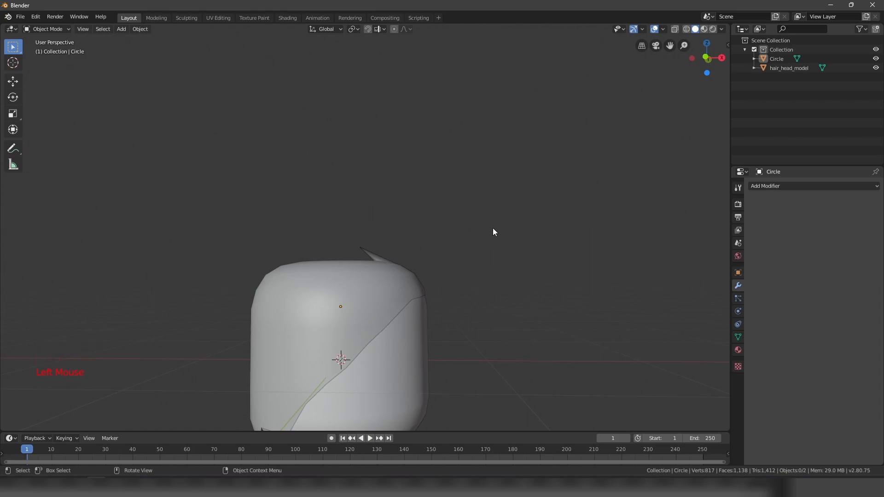
middle_drag(333, 306, 310, 277)
middle_drag(532, 265, 478, 282)
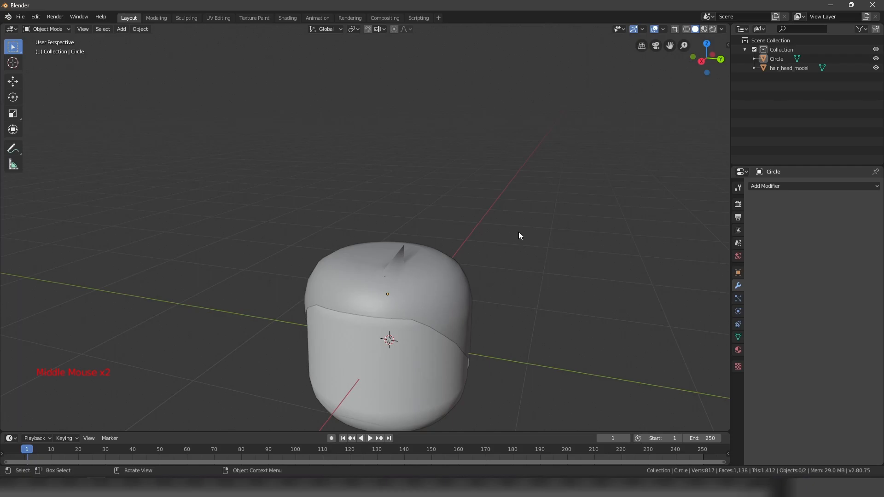